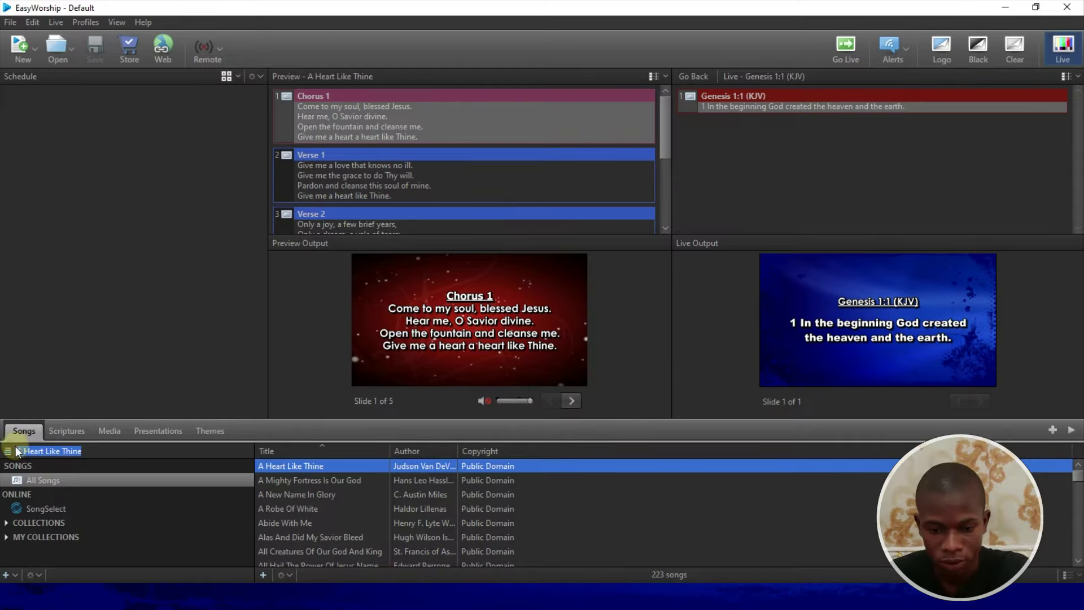
Show the Camera 1 live feed under Media > Feeds, then bring up the Themes library
{"action": "left_click", "coordinate": [108, 430]}
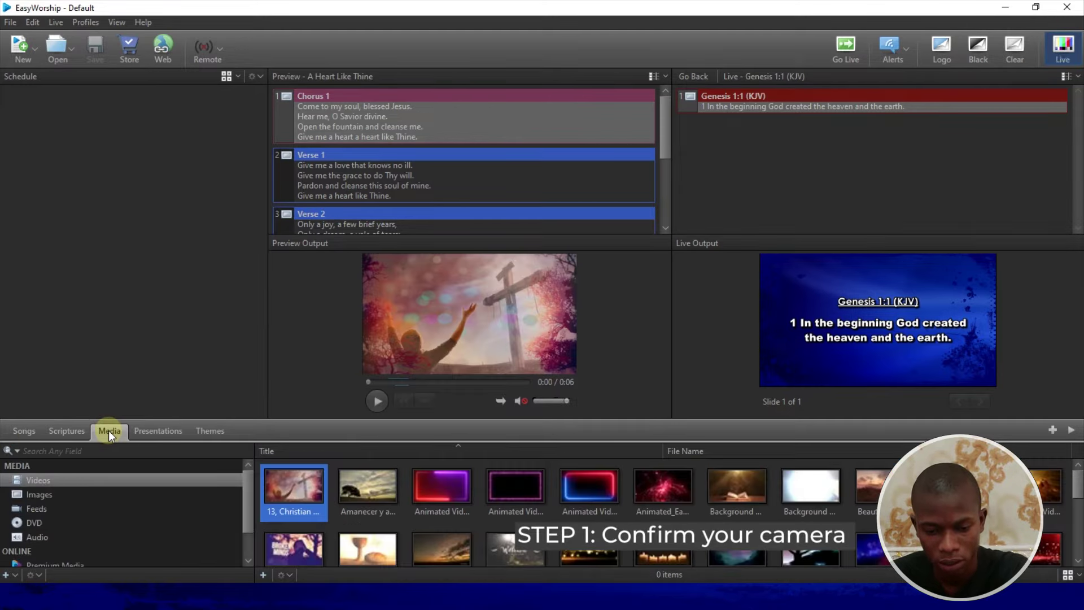
{"action": "left_click", "coordinate": [39, 508]}
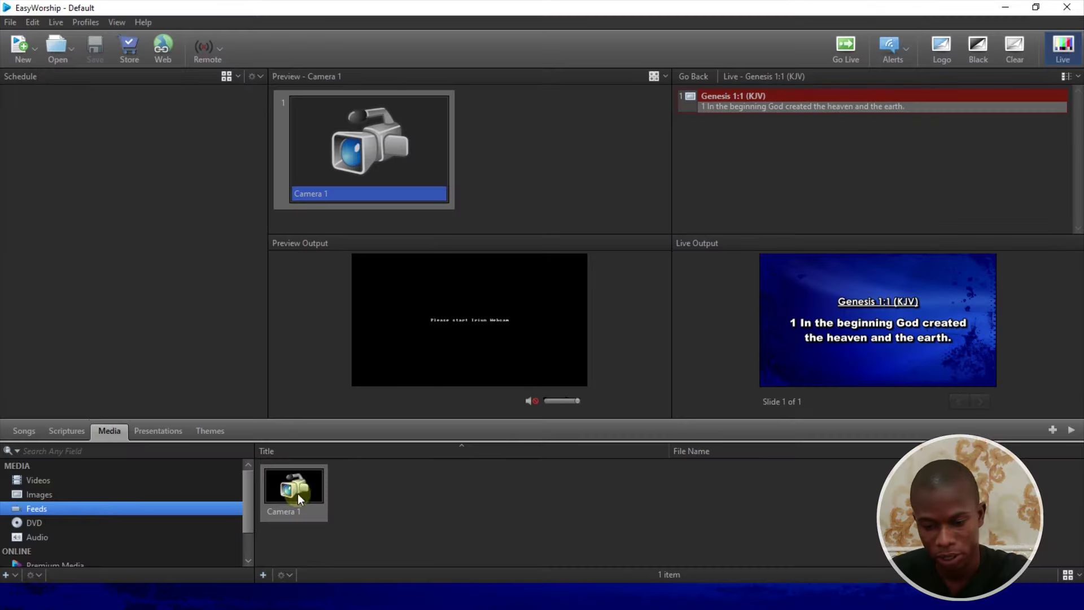
{"action": "left_click", "coordinate": [212, 432]}
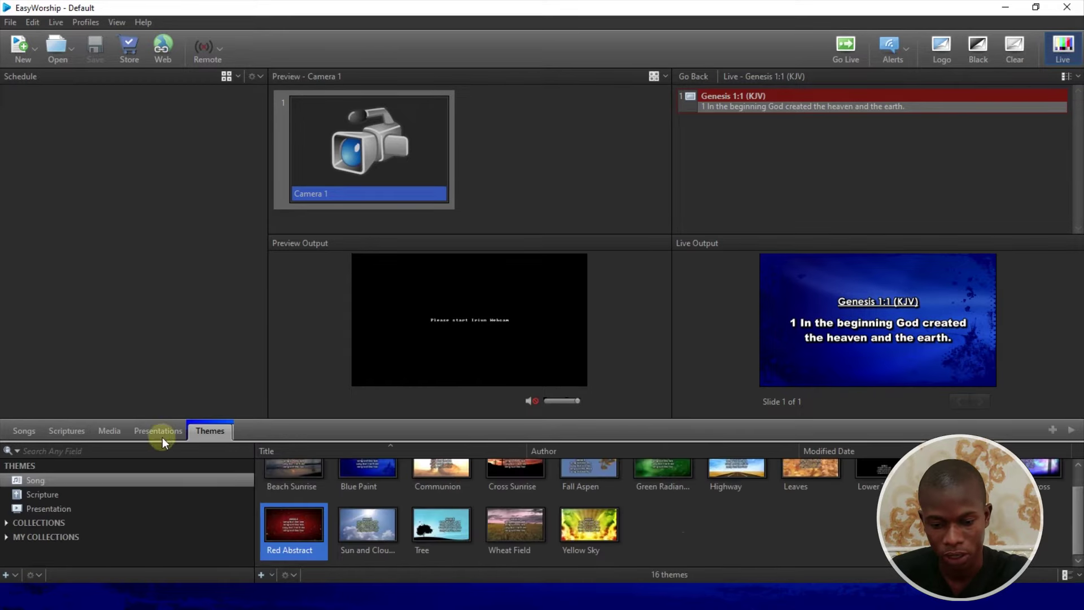
Create a new scripture theme and shrink its Genesis 1:1-2 verse box into the slide's right half
{"action": "left_click", "coordinate": [54, 497]}
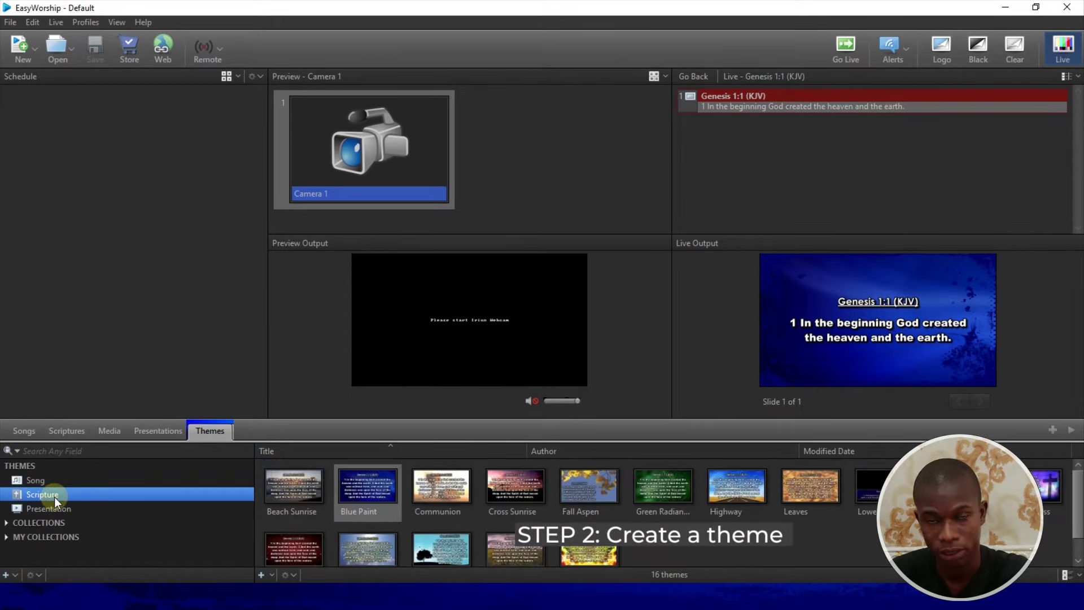
{"action": "left_click", "coordinate": [260, 574]}
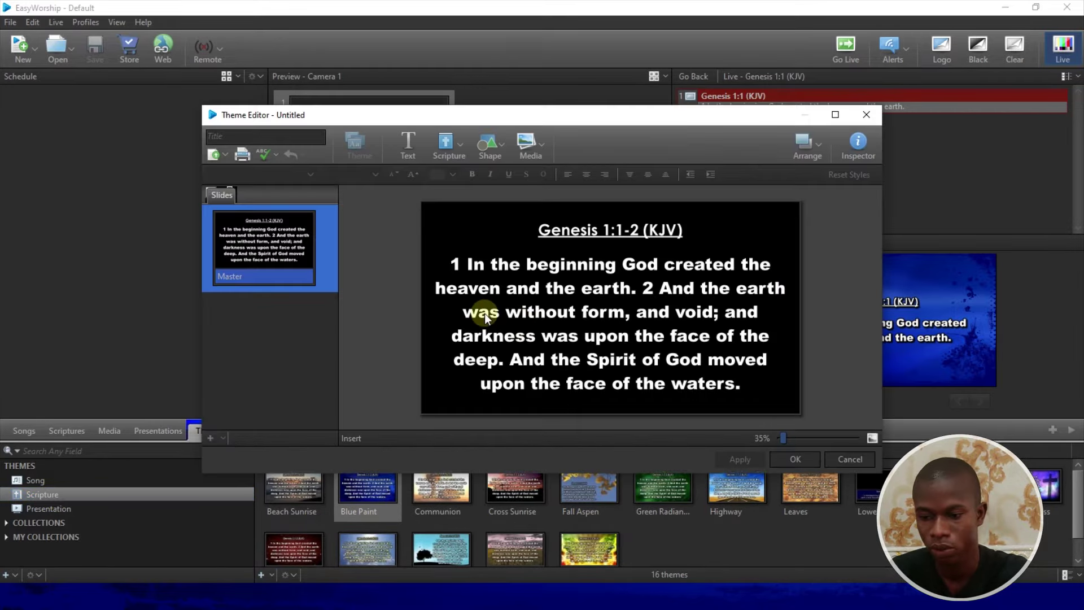
{"action": "left_click", "coordinate": [558, 343]}
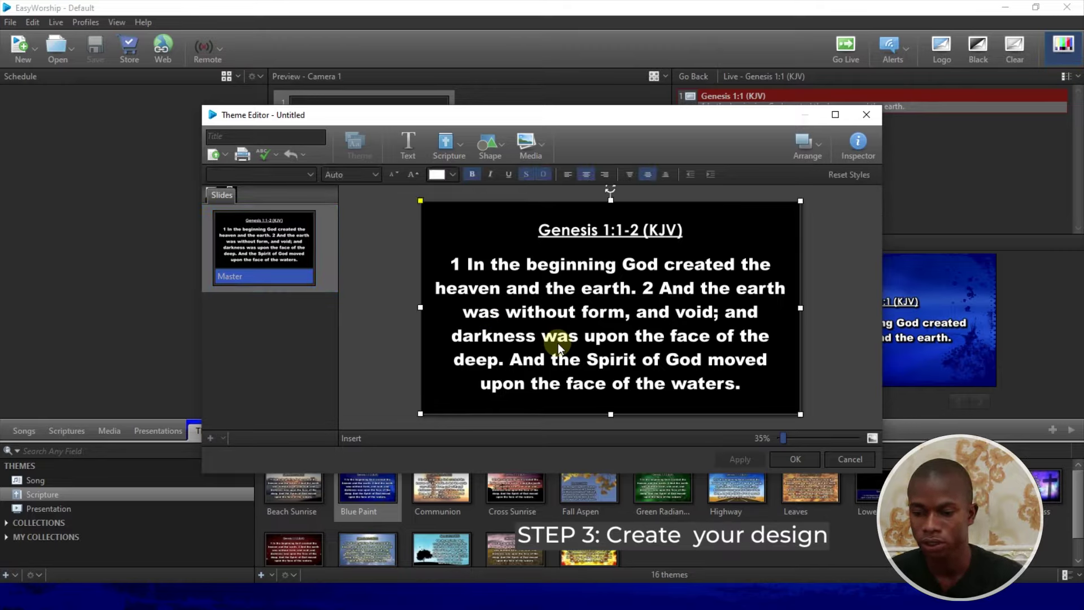
{"action": "left_click_drag", "start_coordinate": [420, 413], "coordinate": [565, 290]}
{"action": "left_click", "coordinate": [564, 277]}
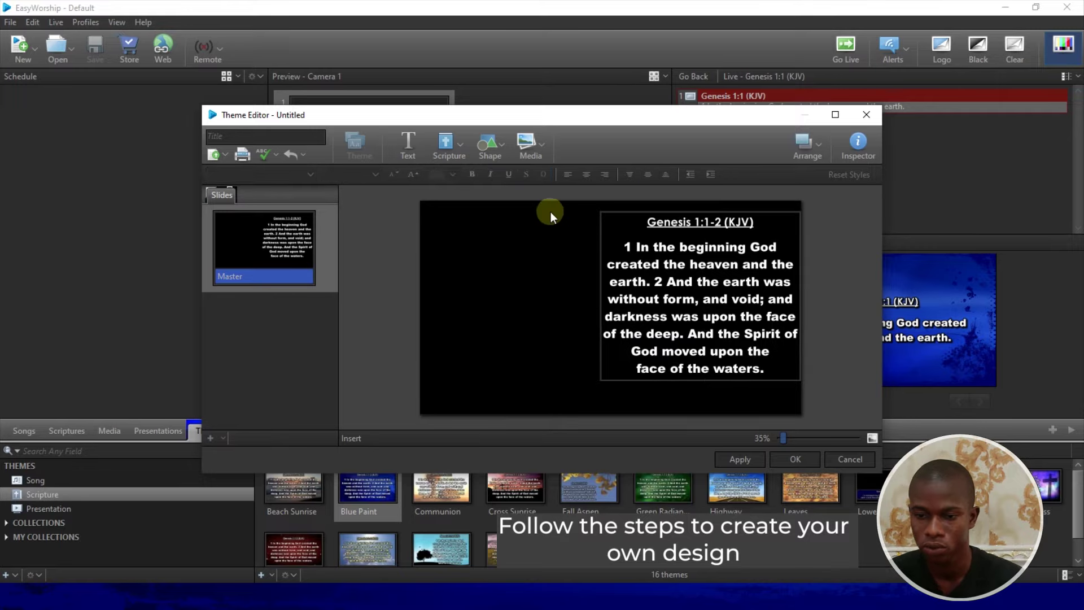
{"action": "left_click", "coordinate": [540, 142]}
Insert the Camera 1 feed, then narrow its box and place it on the slide's left side
{"action": "left_click", "coordinate": [568, 176]}
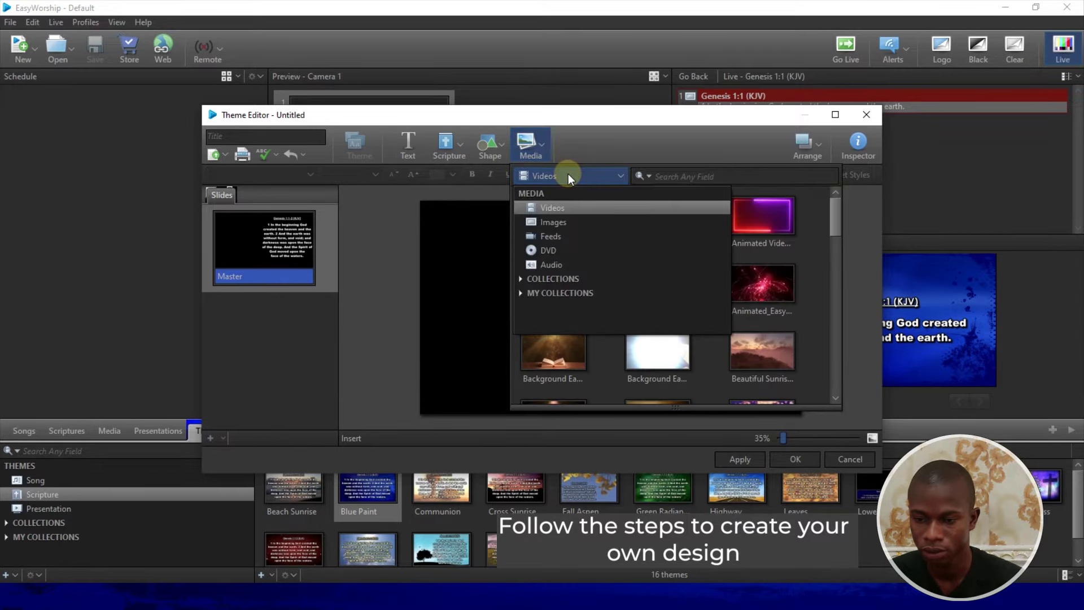
{"action": "left_click", "coordinate": [554, 235]}
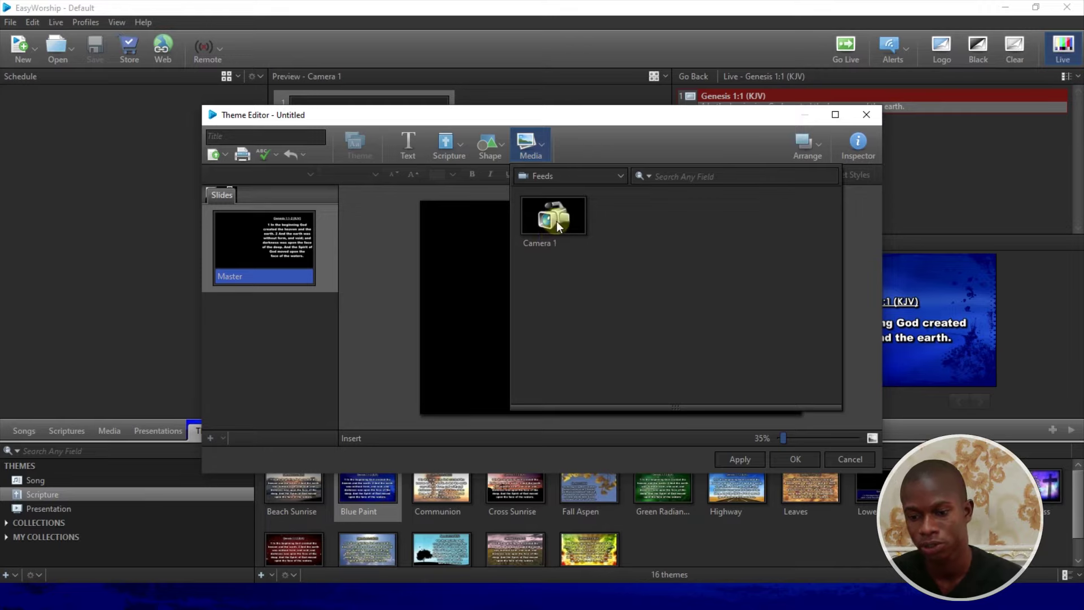
{"action": "left_click", "coordinate": [557, 221]}
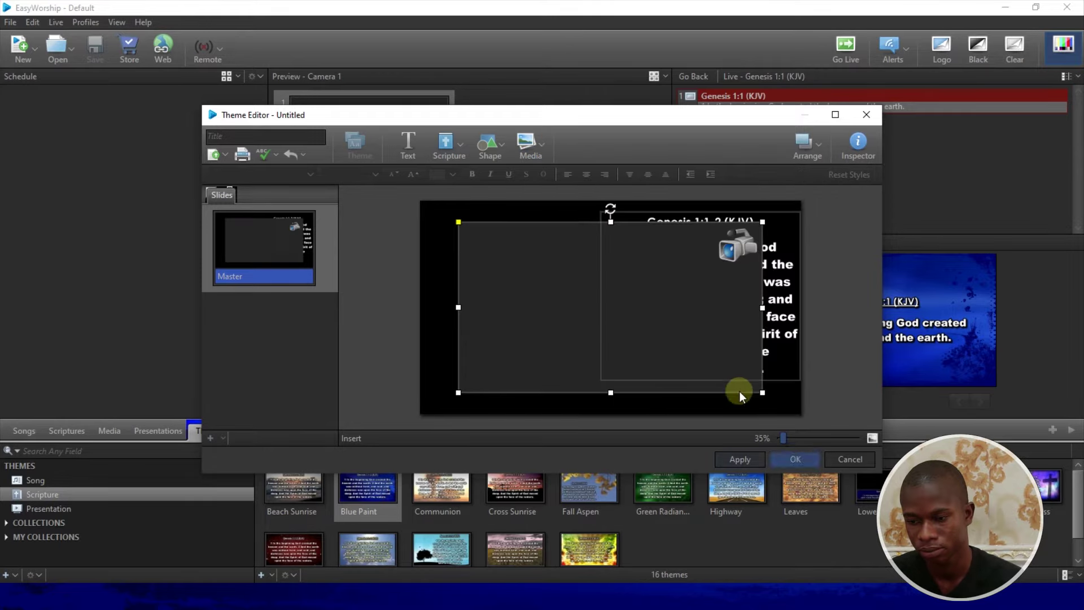
{"action": "left_click_drag", "start_coordinate": [762, 307], "coordinate": [668, 307]}
{"action": "left_click_drag", "start_coordinate": [561, 286], "coordinate": [503, 280]}
{"action": "left_click_drag", "start_coordinate": [639, 297], "coordinate": [621, 296]}
Shrink the verse box and position it on the right beside the camera box
{"action": "left_click", "coordinate": [719, 300]}
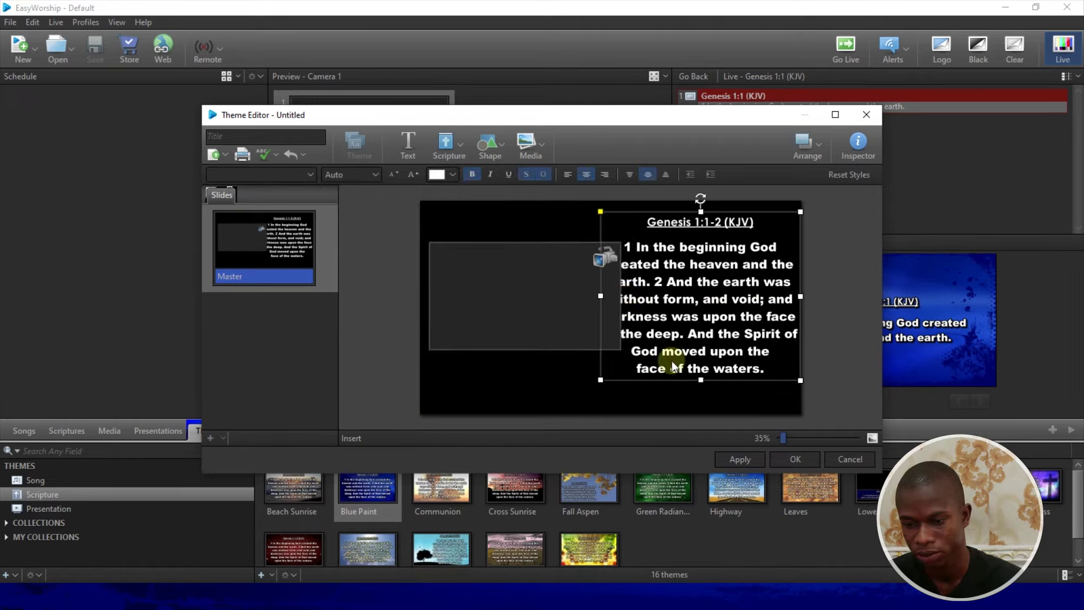
{"action": "left_click_drag", "start_coordinate": [800, 212], "coordinate": [782, 234]}
{"action": "left_click_drag", "start_coordinate": [718, 316], "coordinate": [727, 310]}
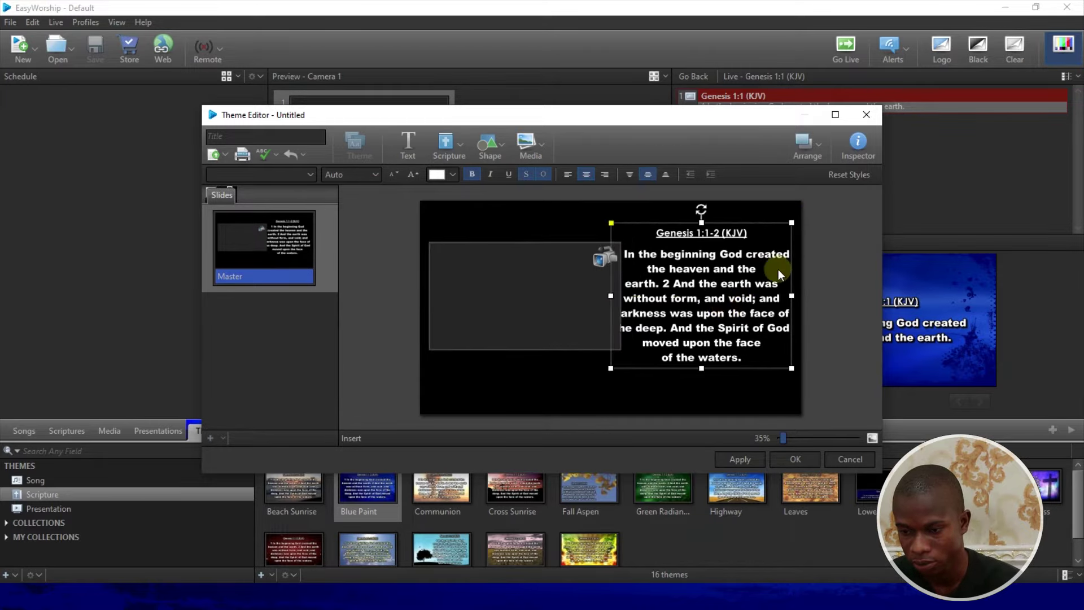
{"action": "left_click_drag", "start_coordinate": [789, 224], "coordinate": [793, 226]}
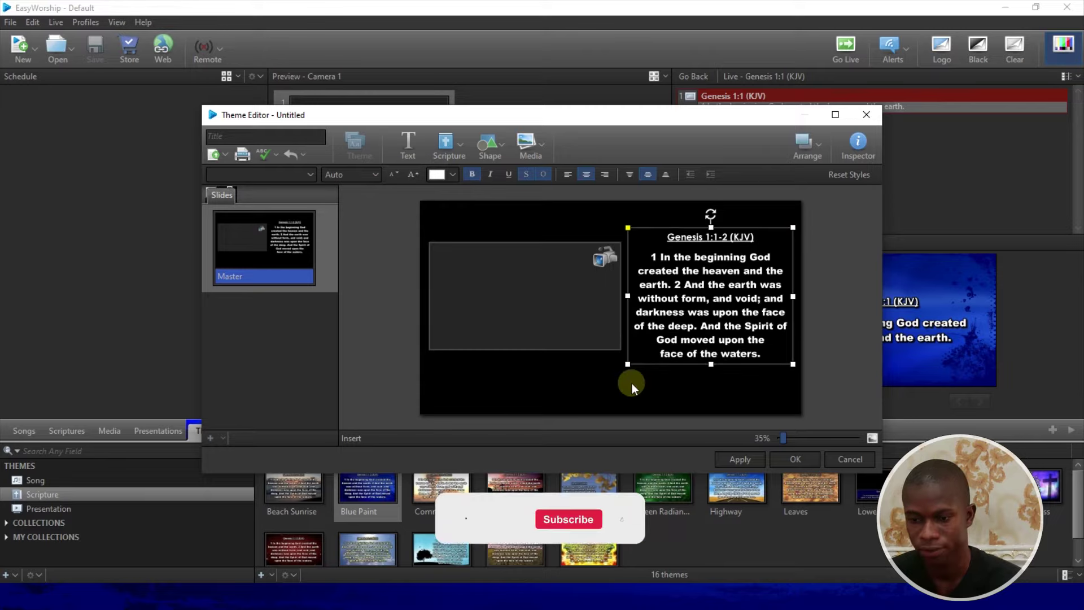
{"action": "left_click", "coordinate": [769, 371]}
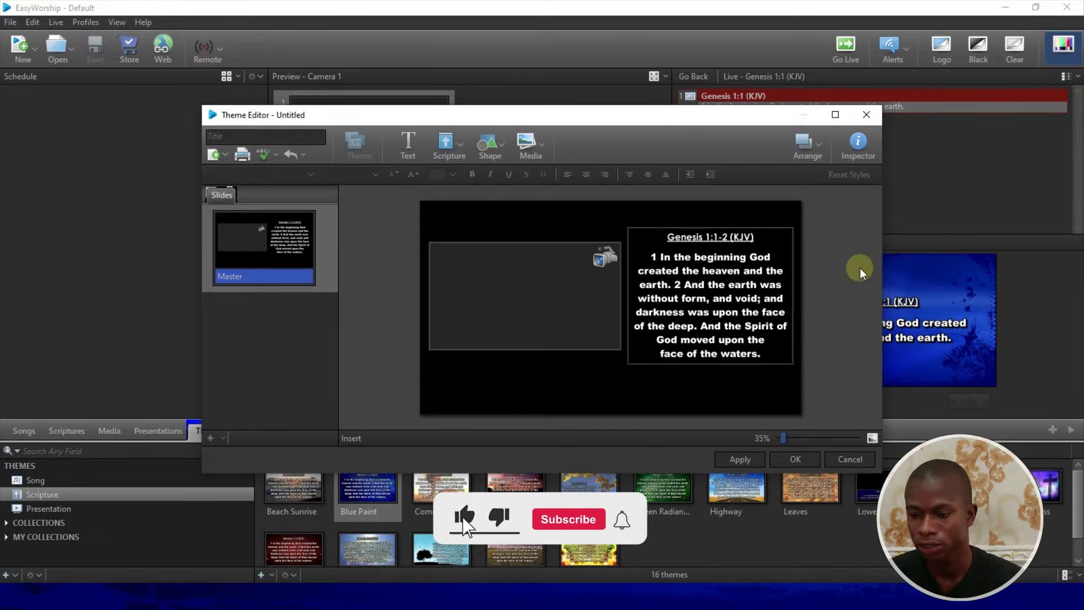
Set the slide background to a Media Fill using the Cross Sunrise image
{"action": "left_click", "coordinate": [850, 159]}
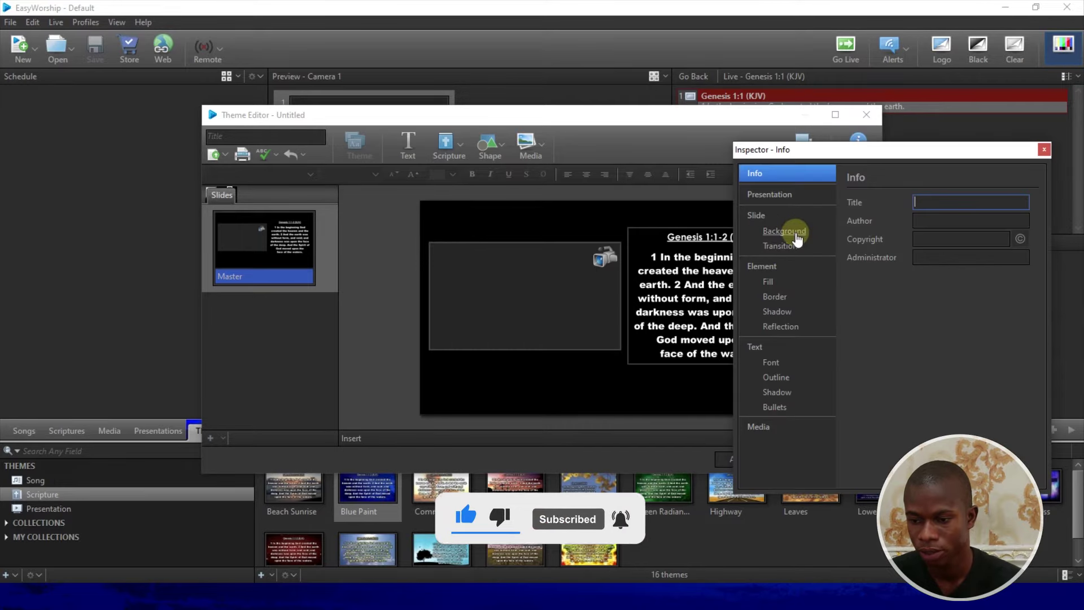
{"action": "left_click", "coordinate": [797, 236]}
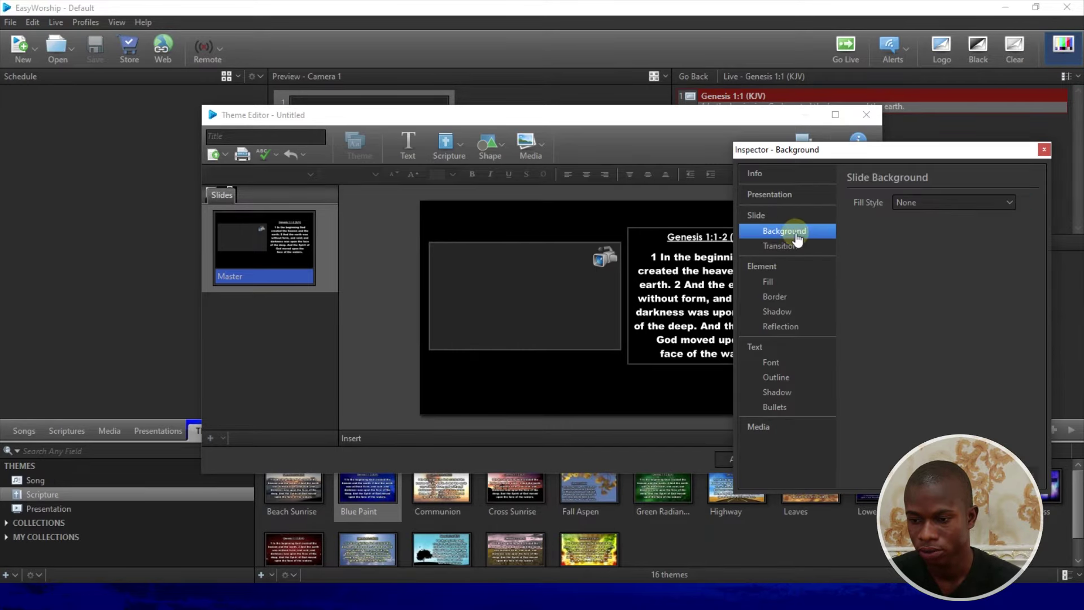
{"action": "left_click", "coordinate": [919, 205]}
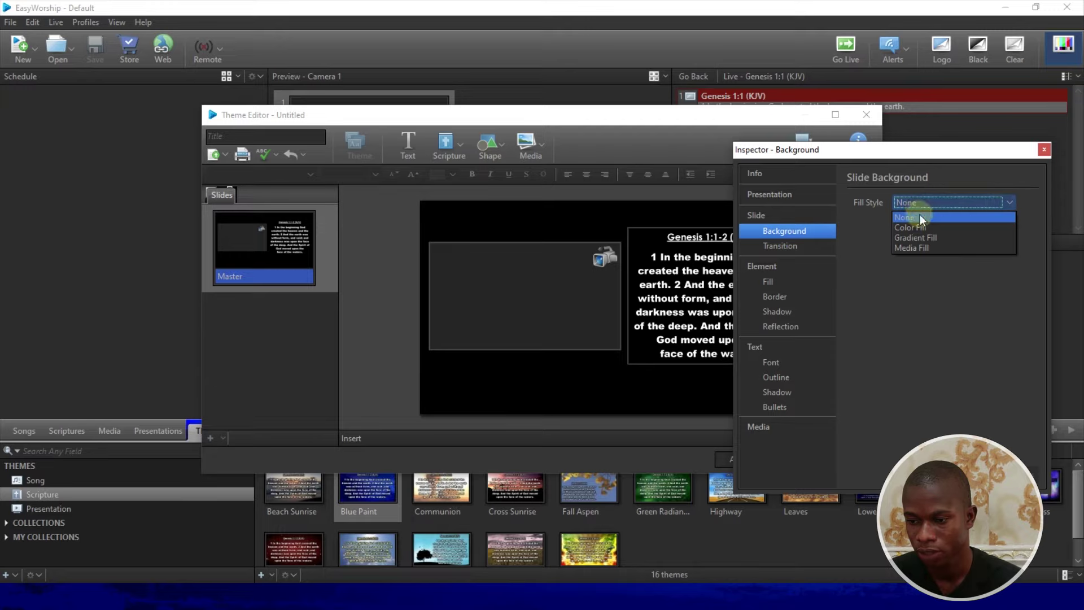
{"action": "left_click", "coordinate": [923, 247]}
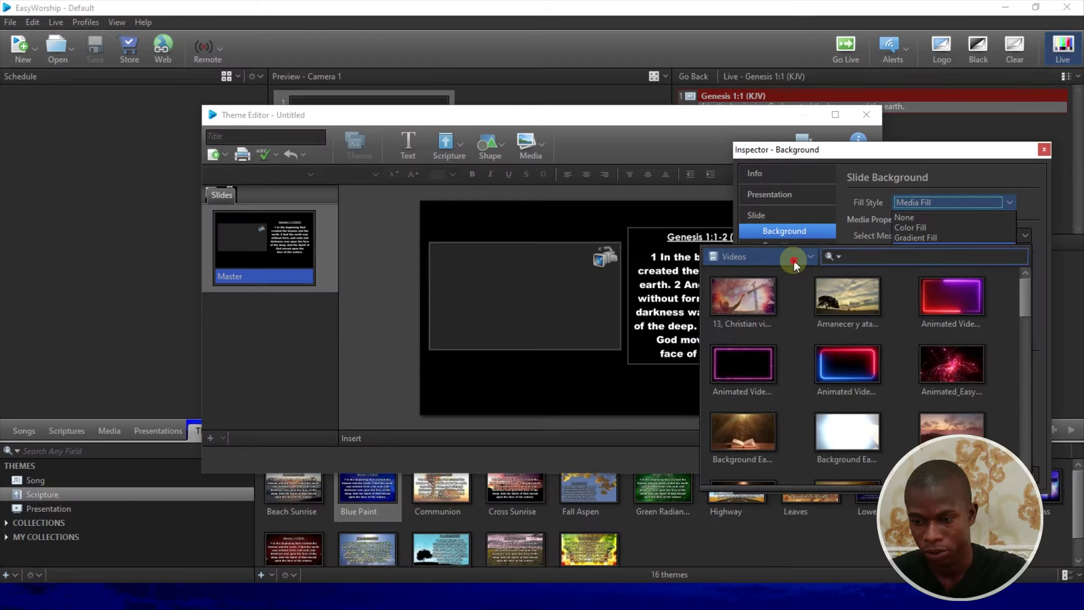
{"action": "left_click", "coordinate": [793, 260]}
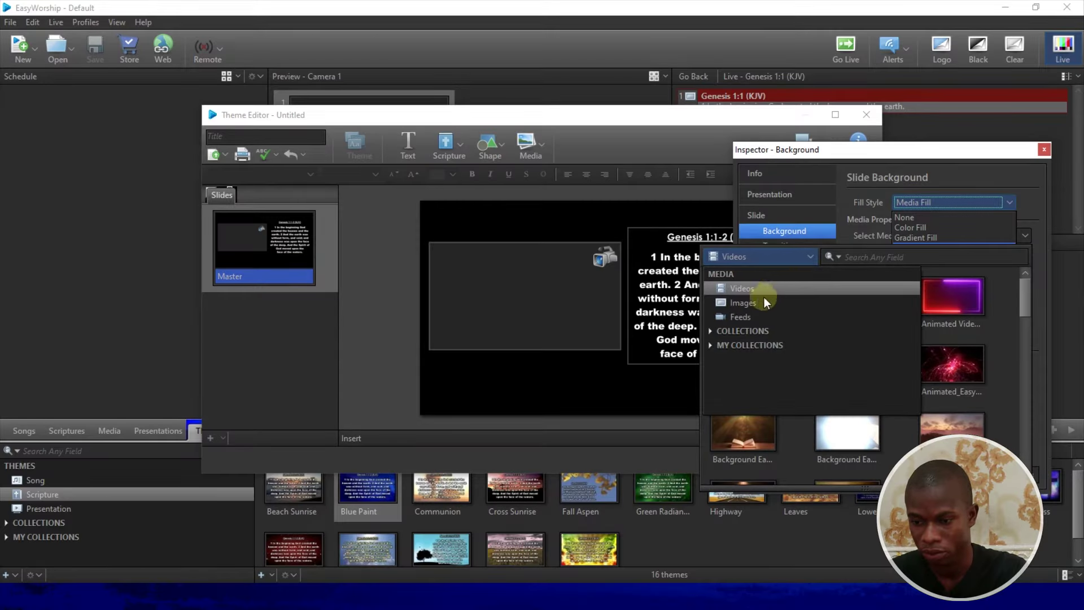
{"action": "left_click", "coordinate": [749, 303]}
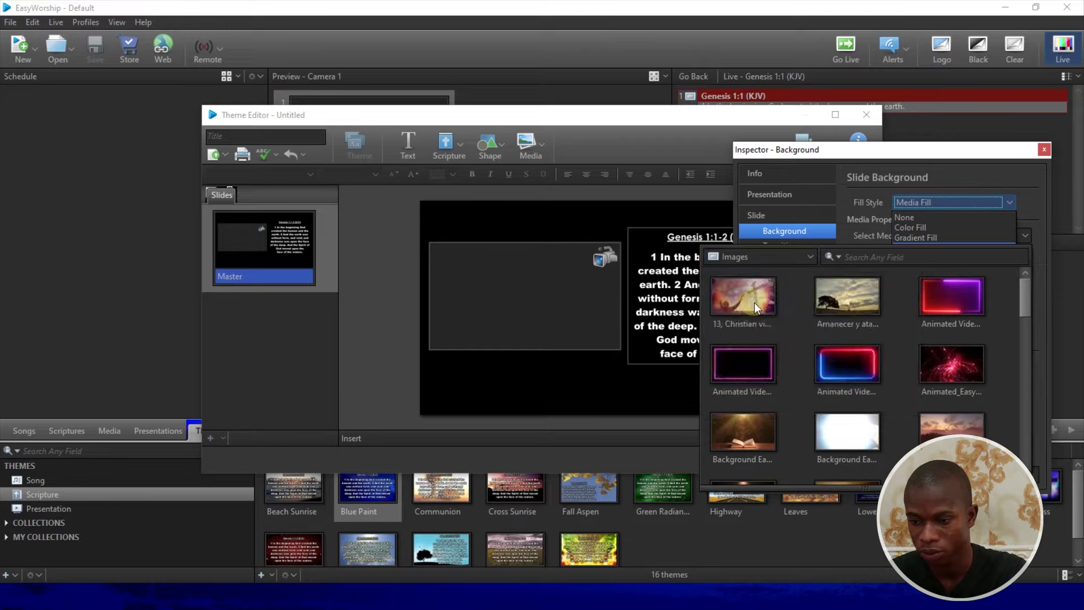
{"action": "left_click", "coordinate": [970, 306]}
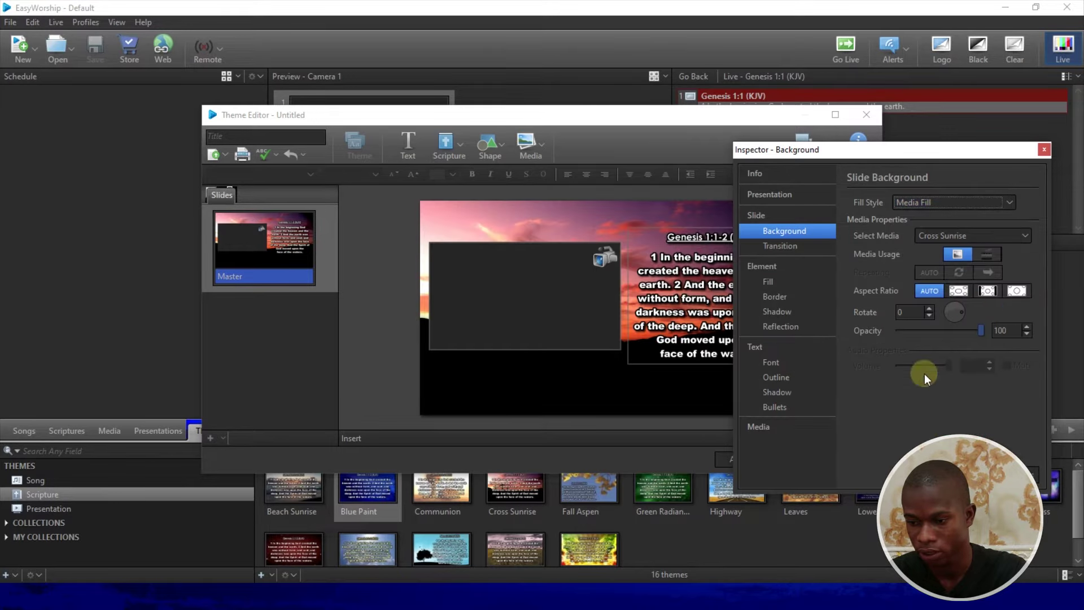
{"action": "left_click", "coordinate": [1043, 150]}
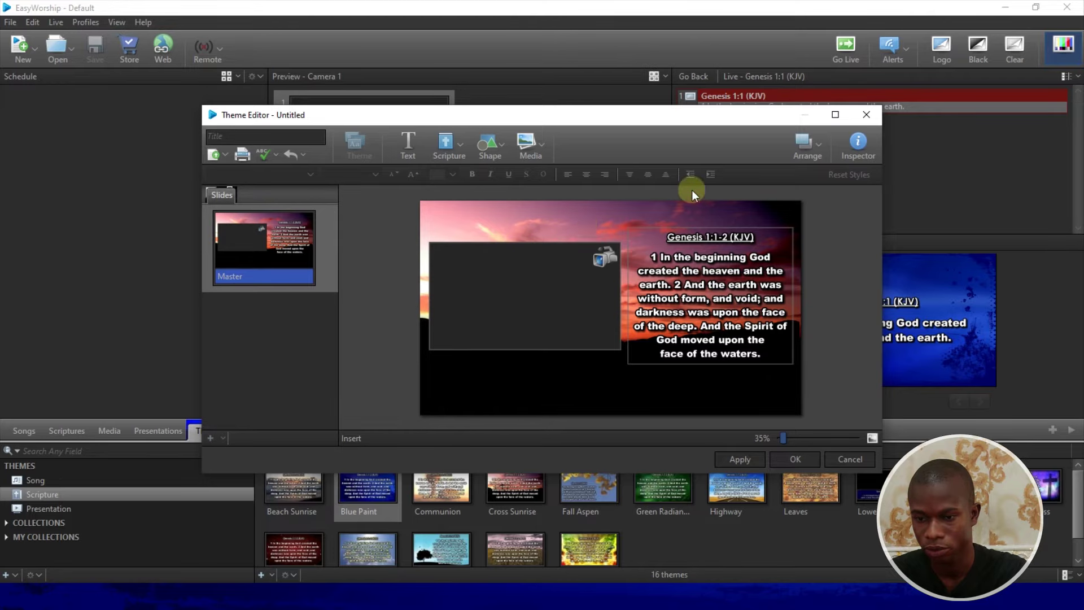
Insert the CHURCH LOGO image and shrink it into the slide's top-left corner
{"action": "left_click", "coordinate": [540, 146]}
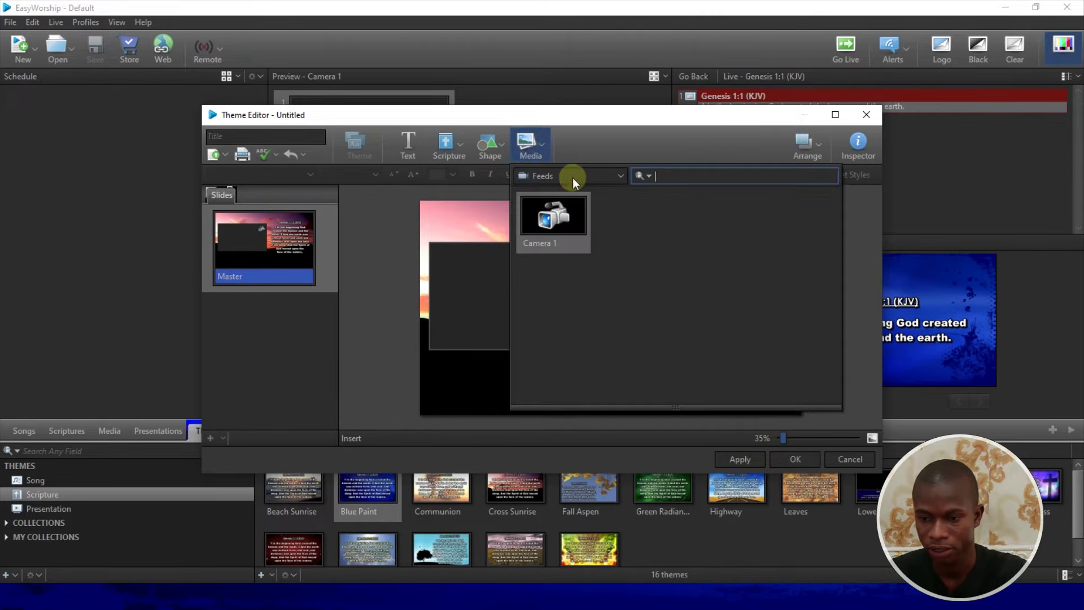
{"action": "left_click", "coordinate": [590, 177]}
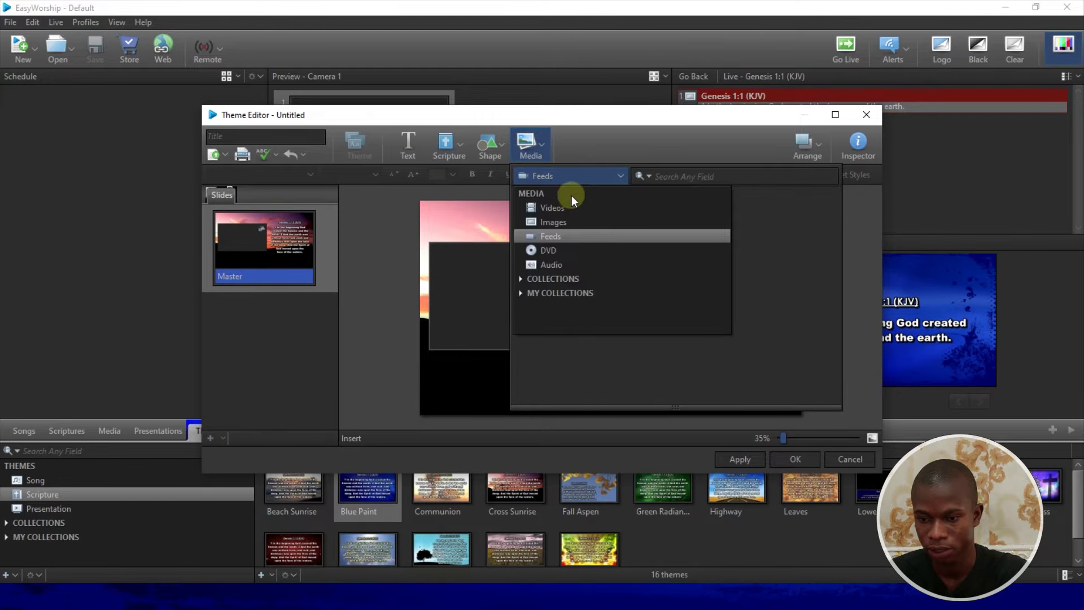
{"action": "left_click", "coordinate": [555, 221]}
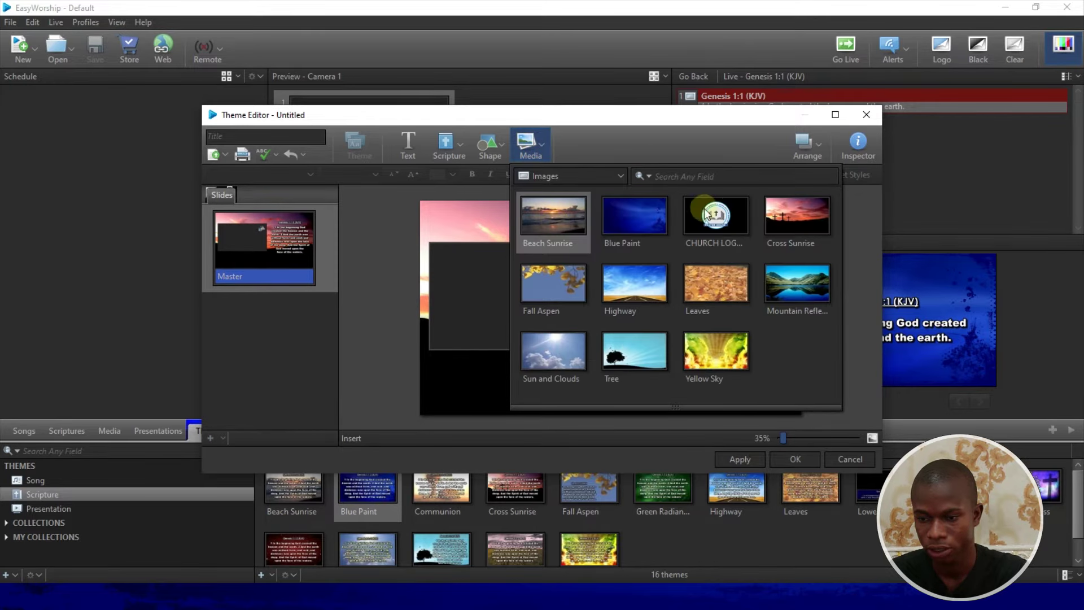
{"action": "left_click", "coordinate": [730, 213]}
{"action": "double_click", "coordinate": [725, 223]}
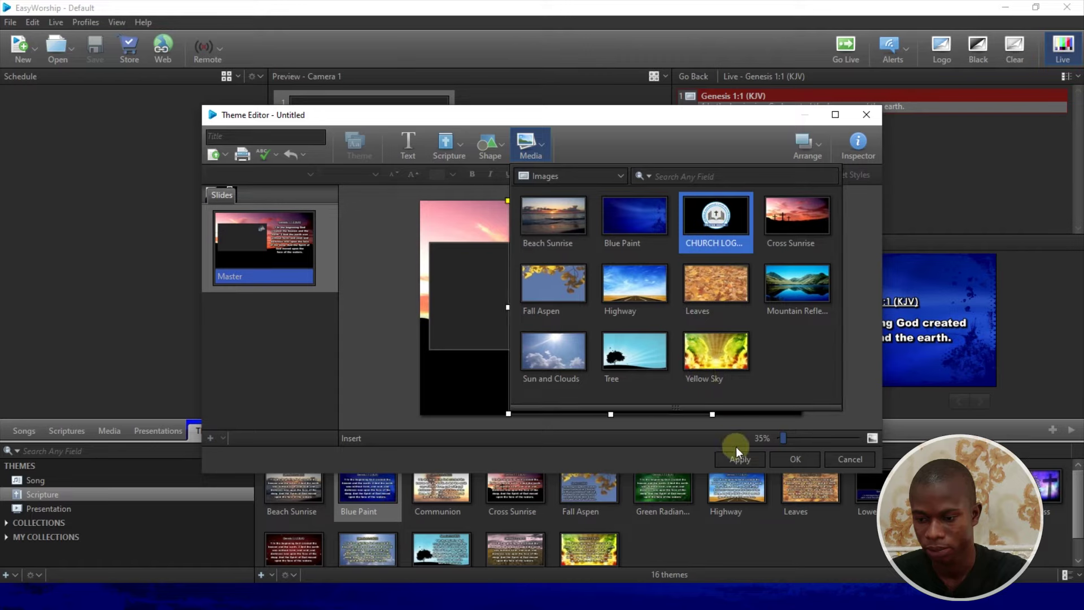
{"action": "left_click_drag", "start_coordinate": [714, 416], "coordinate": [459, 228]}
{"action": "left_click", "coordinate": [408, 145]}
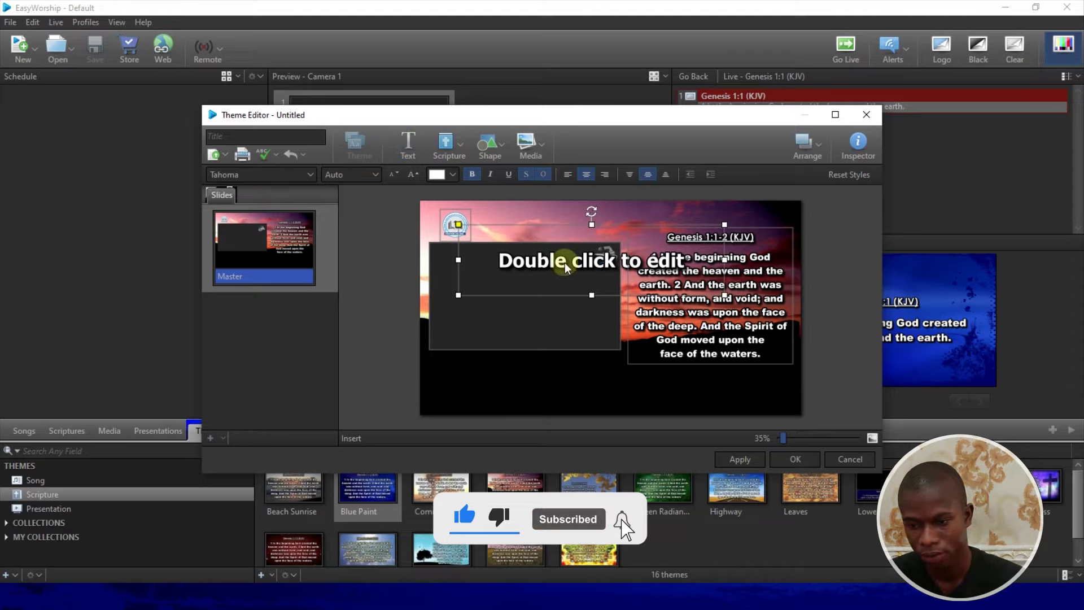
Paste the title THE WORD OF FAITH into the new text box and shrink it to a thin top strip
{"action": "double_click", "coordinate": [565, 263]}
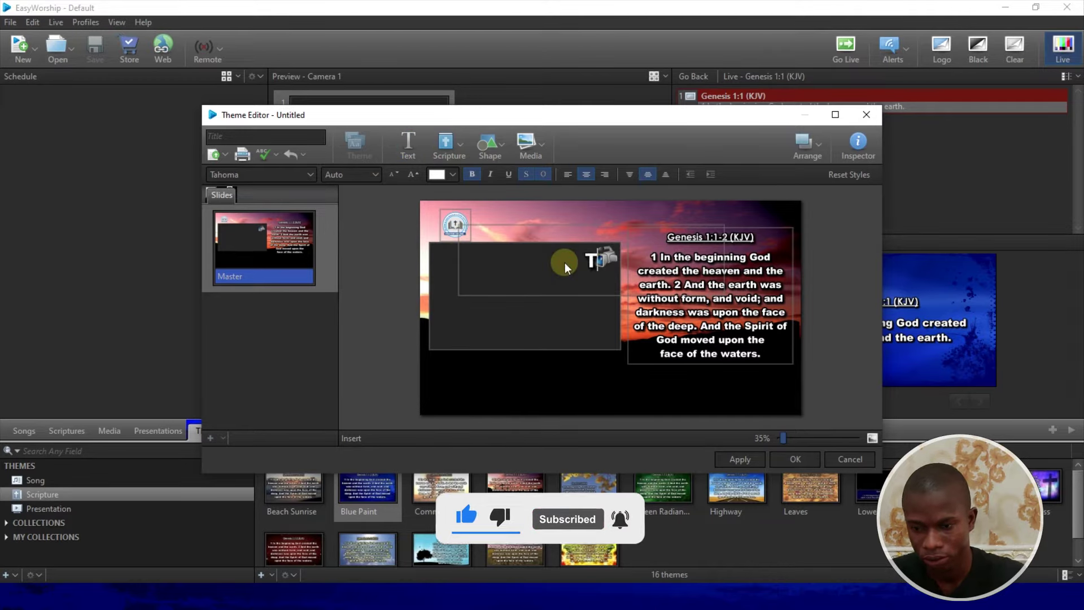
{"action": "type", "text": "THE WORD OF FAITH"}
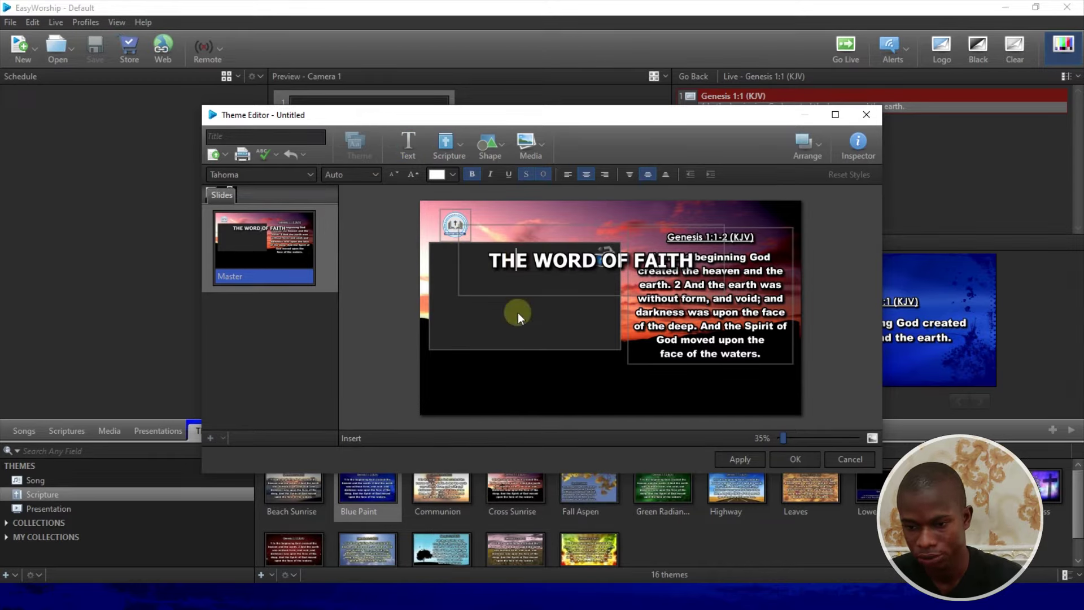
{"action": "key", "text": "Escape"}
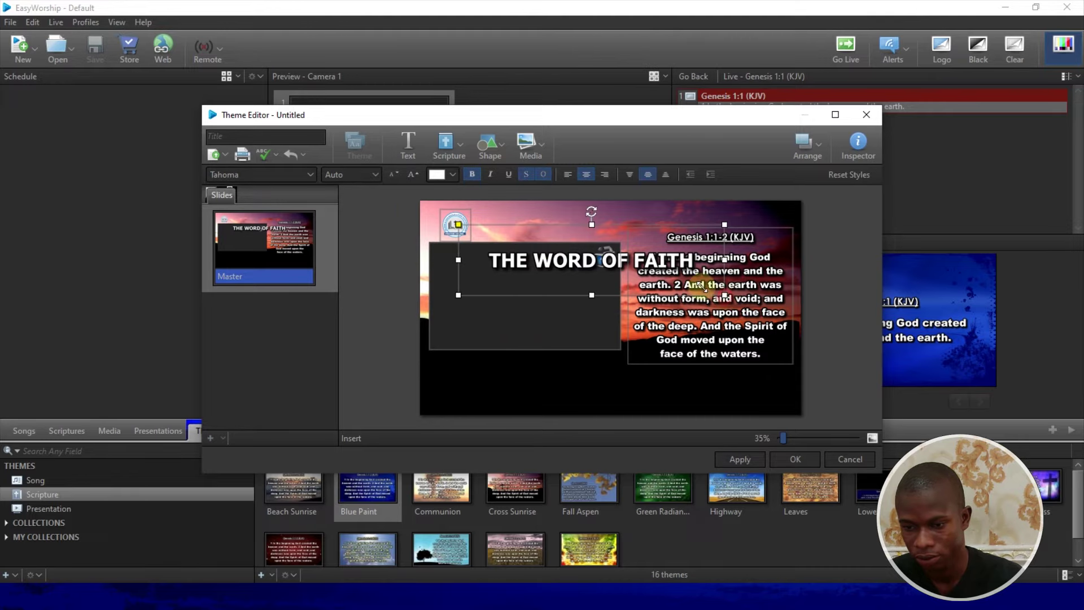
{"action": "left_click_drag", "start_coordinate": [721, 300], "coordinate": [645, 234]}
{"action": "left_click", "coordinate": [575, 224]}
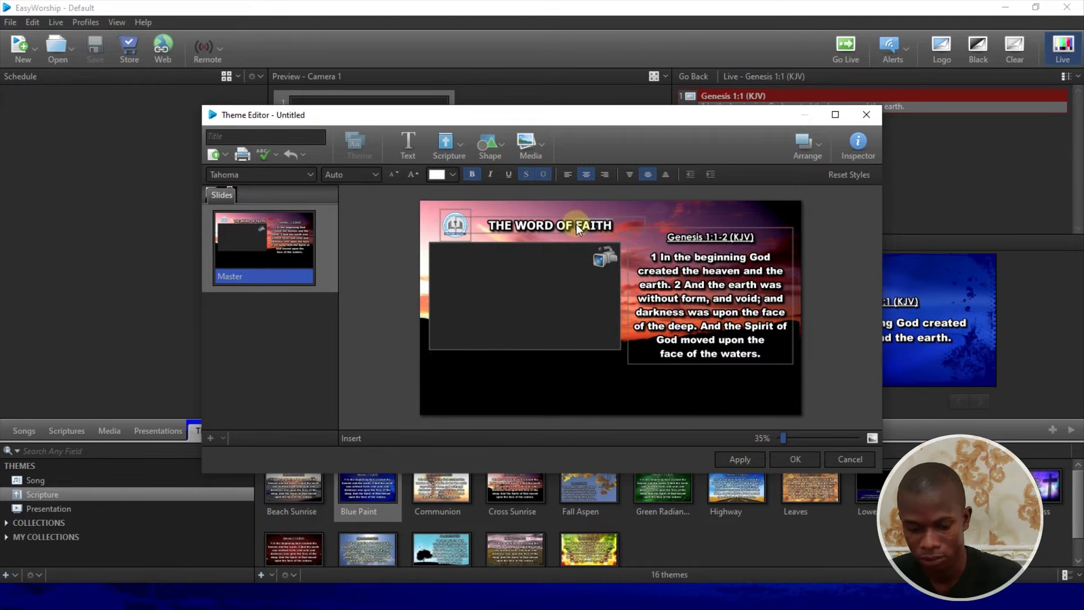
Set the title's font to Montserrat
{"action": "left_click", "coordinate": [290, 172]}
{"action": "type", "text": "Magneto"}
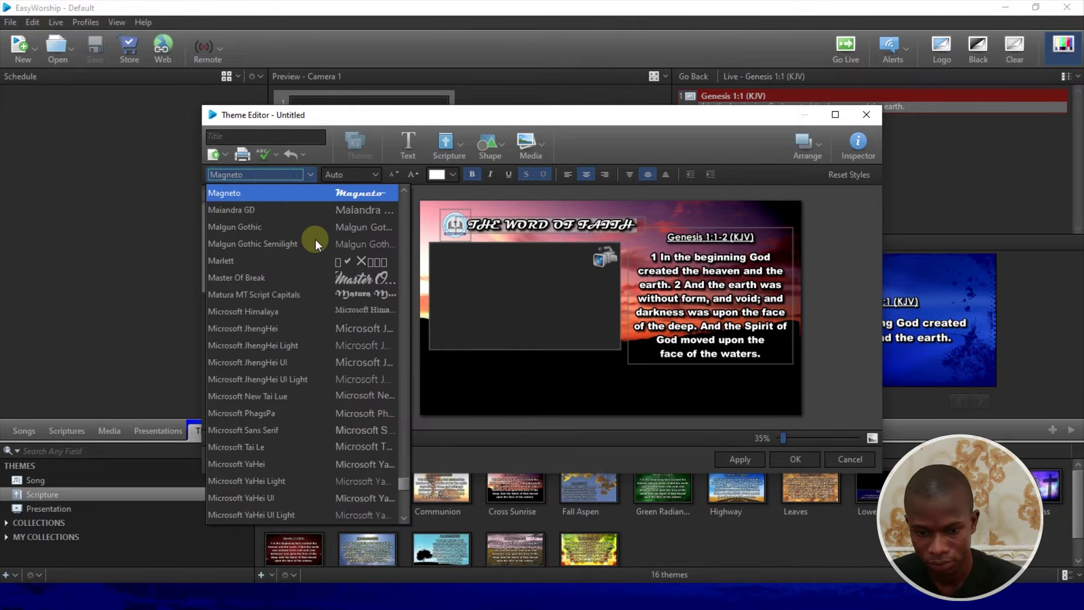
{"action": "scroll", "coordinate": [338, 402], "scroll_direction": "down", "scroll_amount": 5}
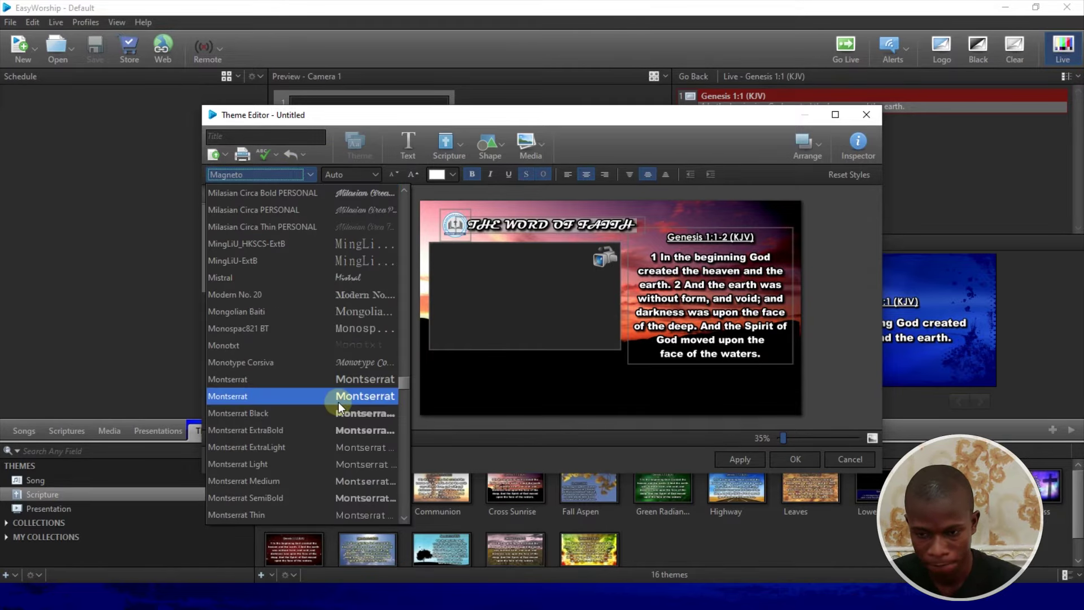
{"action": "left_click", "coordinate": [337, 402]}
{"action": "left_click", "coordinate": [587, 381]}
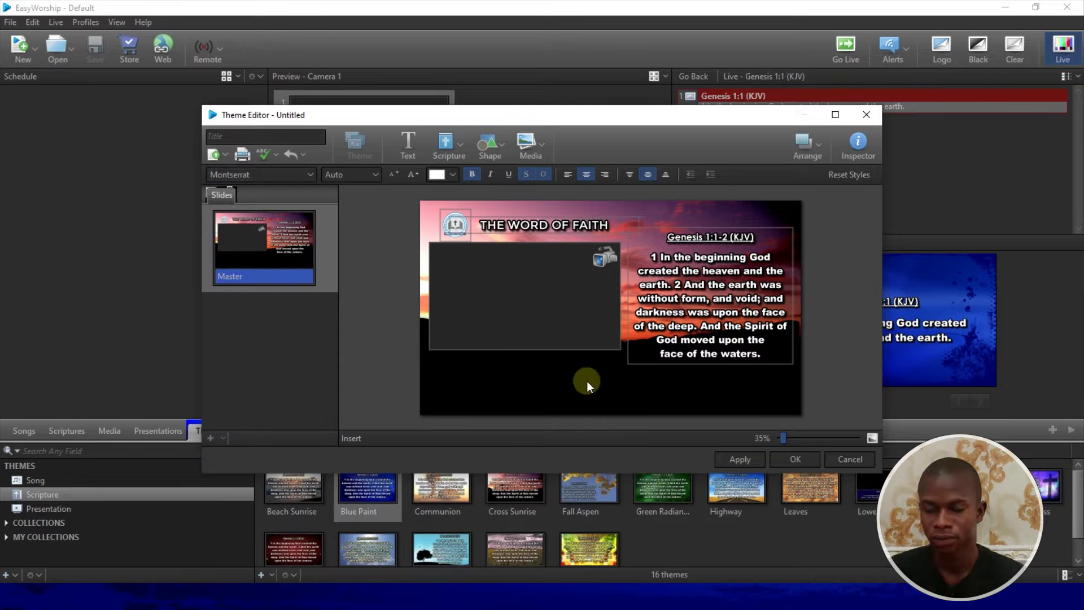
{"action": "left_click", "coordinate": [503, 152]}
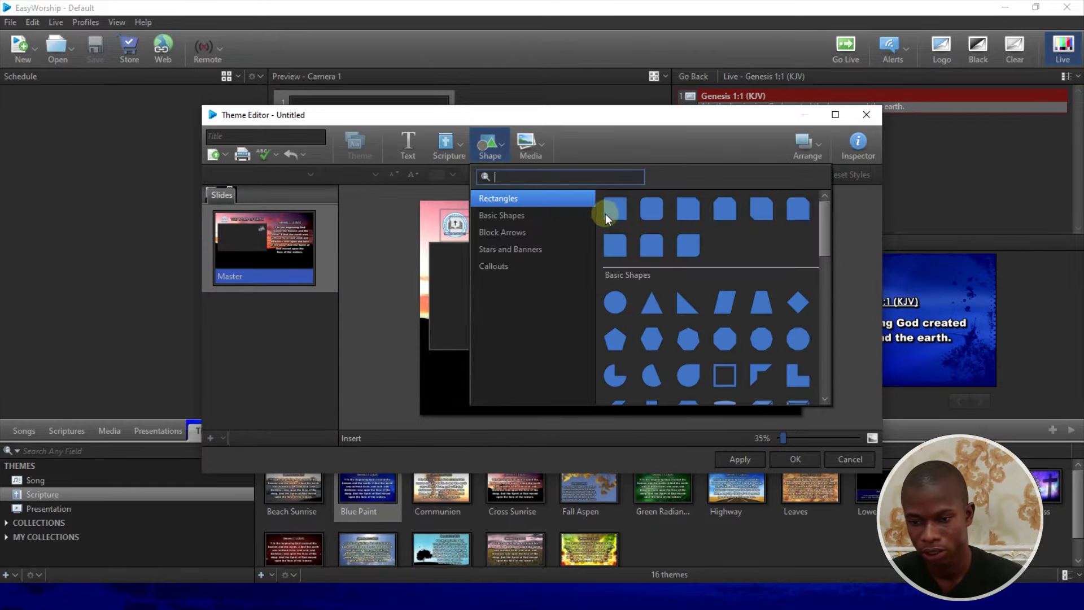
Draw a blue rectangle along the slide's bottom, stretched to the right edge and height adjusted
{"action": "left_click_drag", "start_coordinate": [612, 215], "coordinate": [419, 399]}
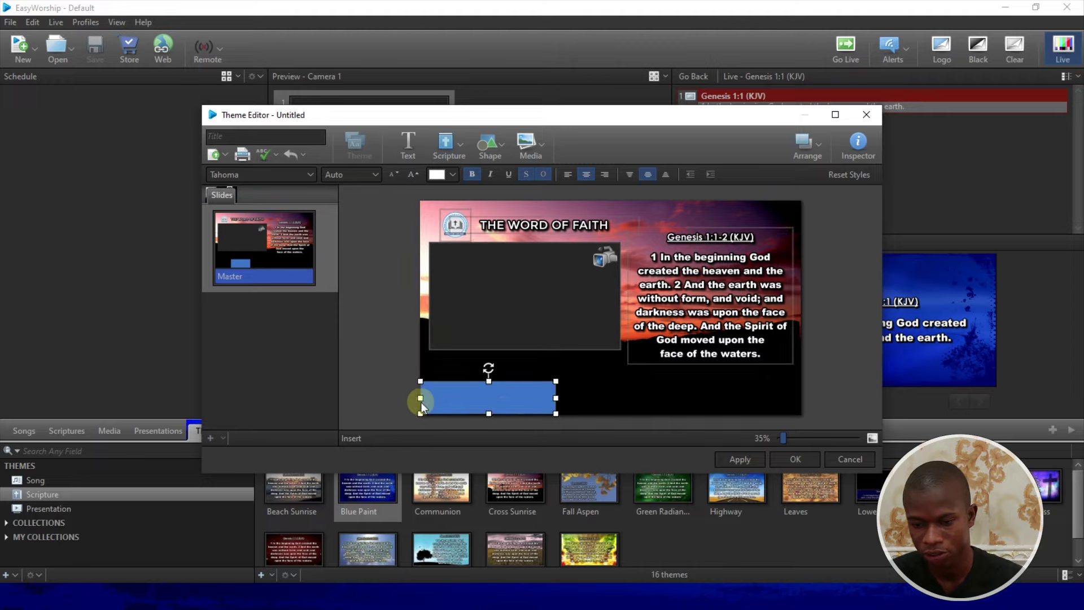
{"action": "left_click_drag", "start_coordinate": [556, 397], "coordinate": [800, 400]}
{"action": "left_click_drag", "start_coordinate": [610, 379], "coordinate": [613, 385]}
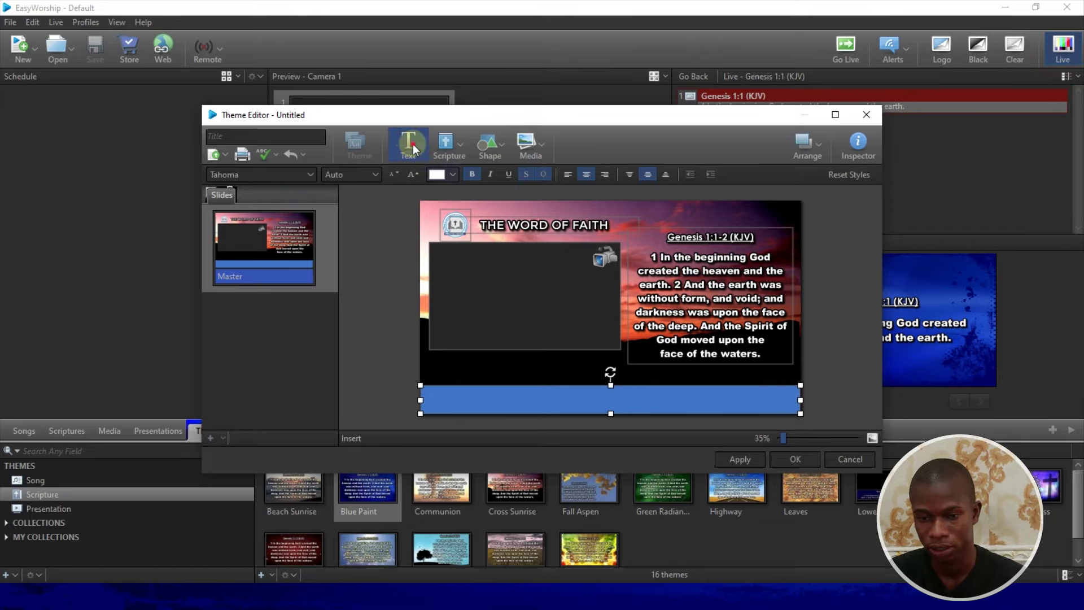
Add a text box with the pasted church address, placed on the blue bar and stretched edge to edge
{"action": "left_click", "coordinate": [412, 144]}
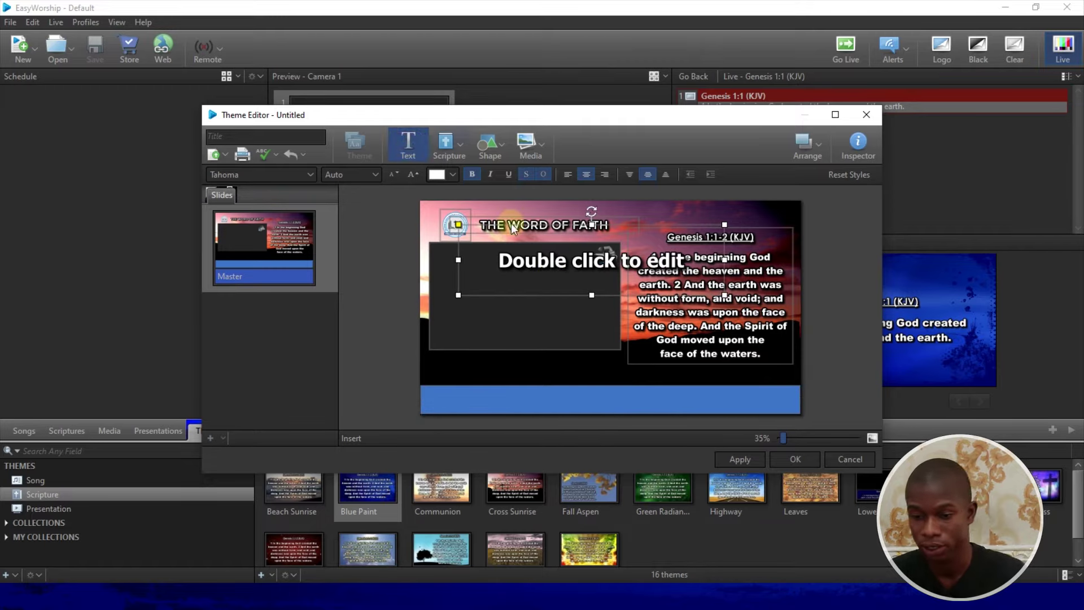
{"action": "left_click", "coordinate": [550, 277]}
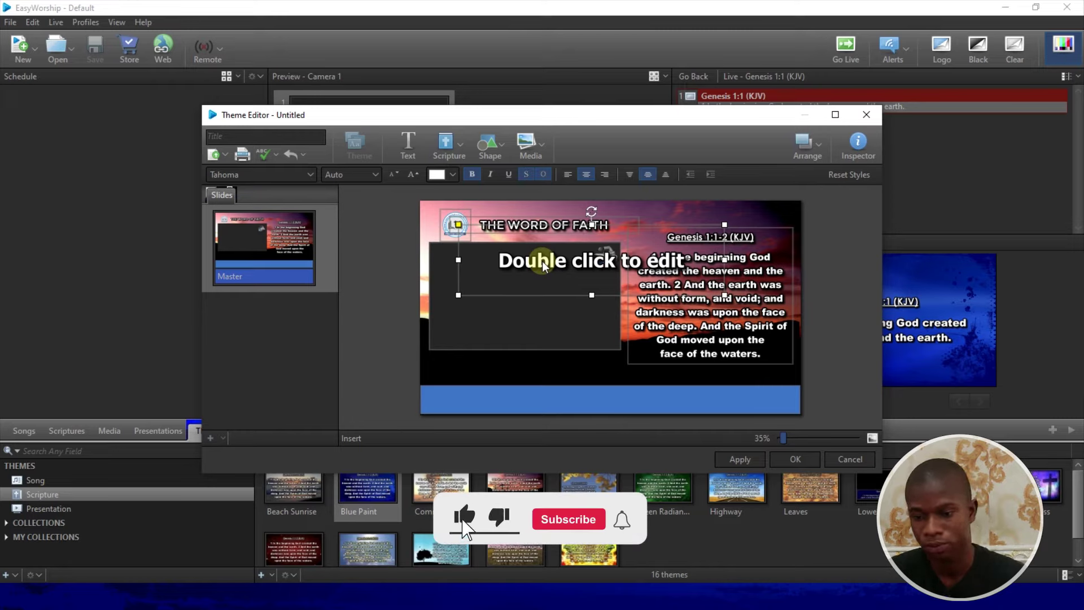
{"action": "double_click", "coordinate": [542, 261]}
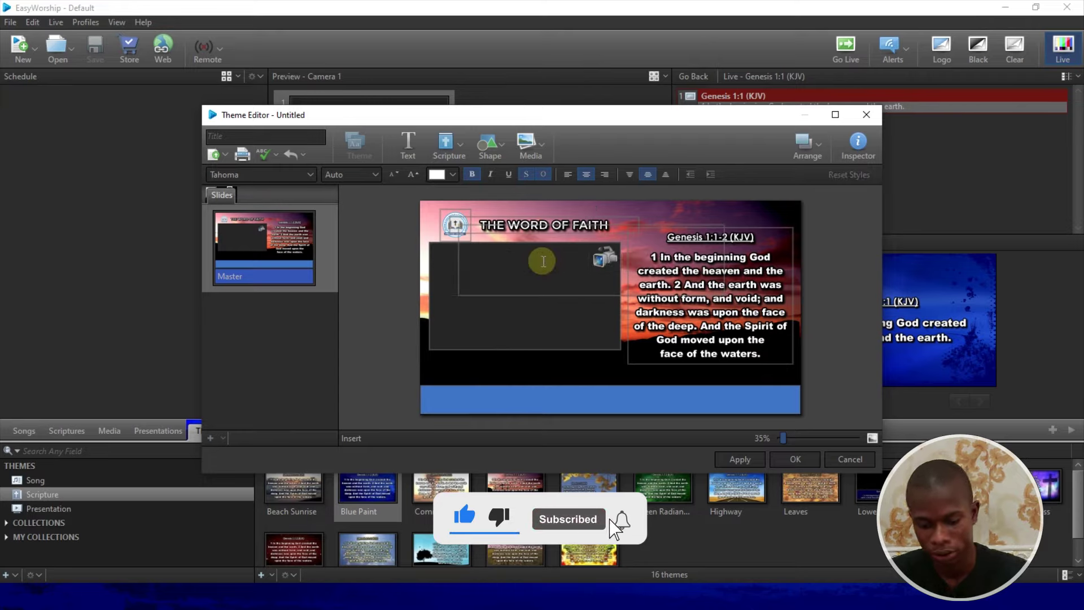
{"action": "type", "text": "@LAST BOUNDARY, MAJEK, LEKKI-EPE EXPRESSWAY, LAGO STATE."}
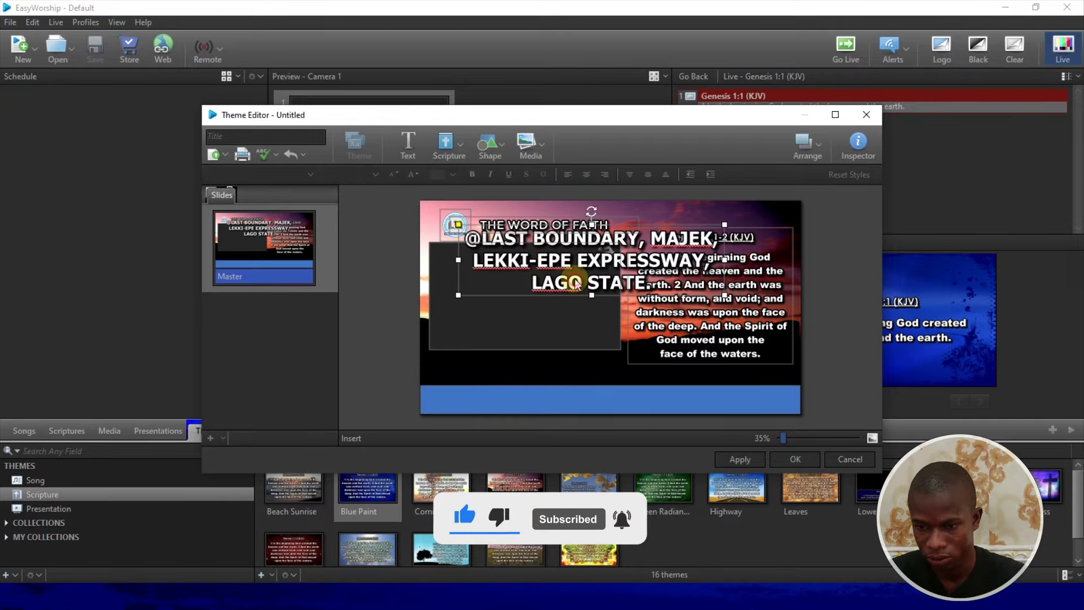
{"action": "left_click_drag", "start_coordinate": [576, 285], "coordinate": [574, 399]}
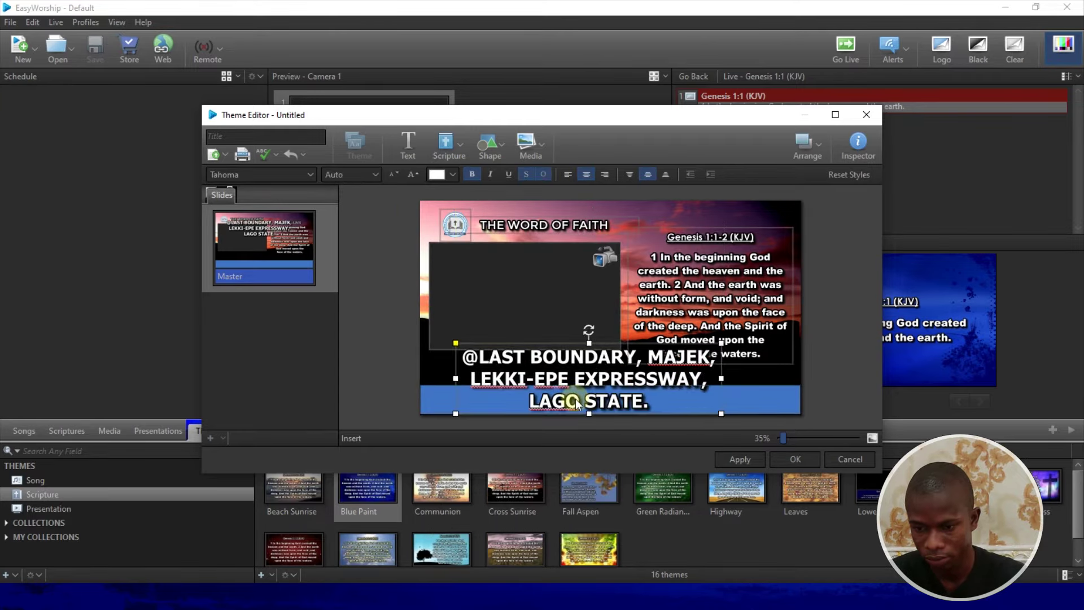
{"action": "left_click_drag", "start_coordinate": [590, 347], "coordinate": [589, 385]}
{"action": "left_click_drag", "start_coordinate": [720, 400], "coordinate": [800, 398]}
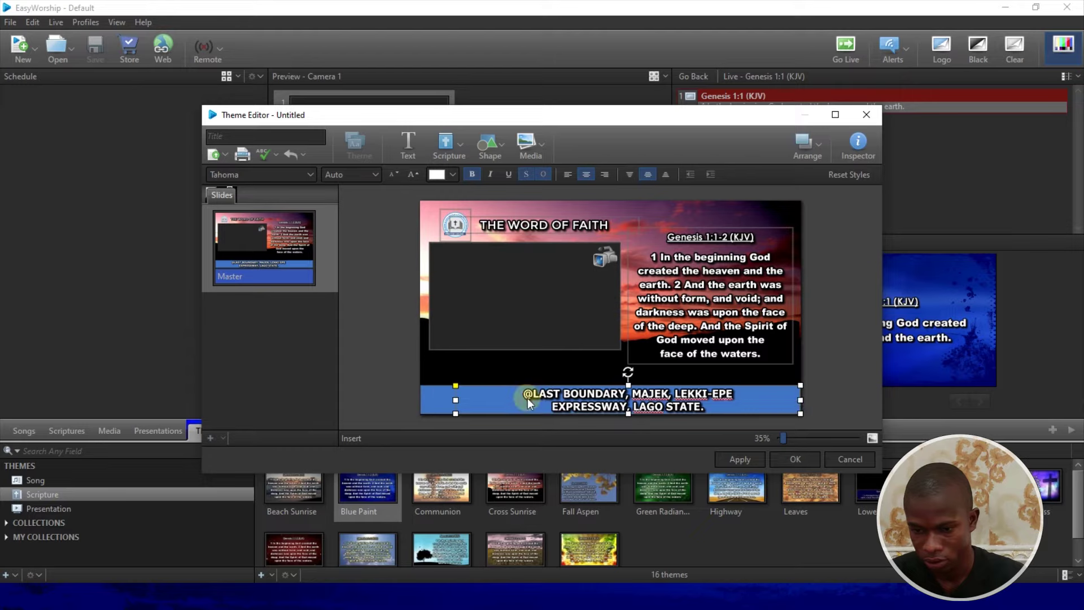
{"action": "left_click_drag", "start_coordinate": [435, 399], "coordinate": [424, 399]}
{"action": "left_click", "coordinate": [633, 400]}
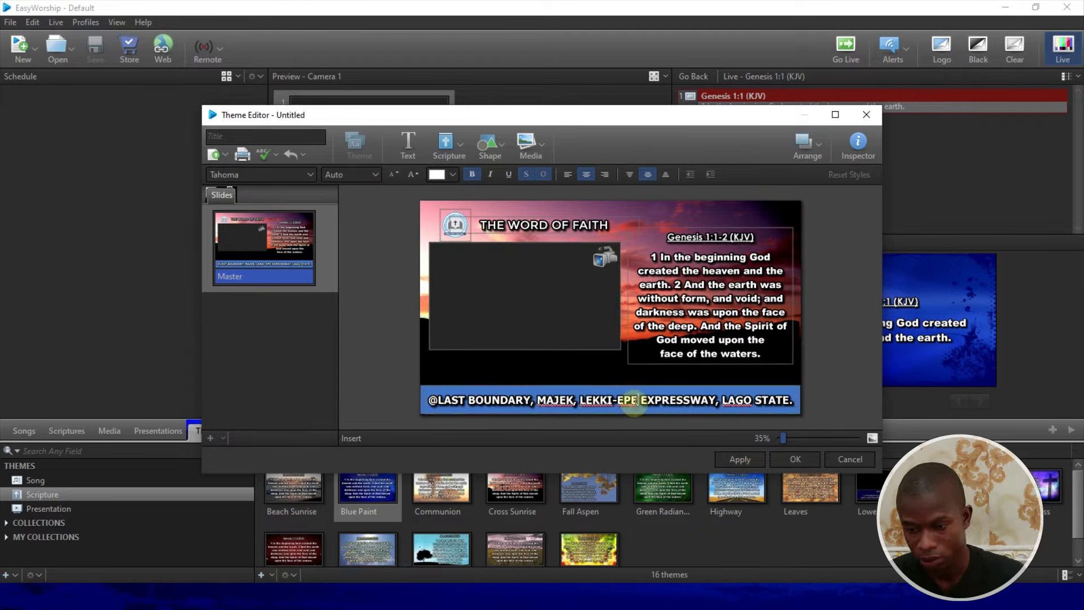
Set the address text's font to Arial
{"action": "triple_click", "coordinate": [634, 403]}
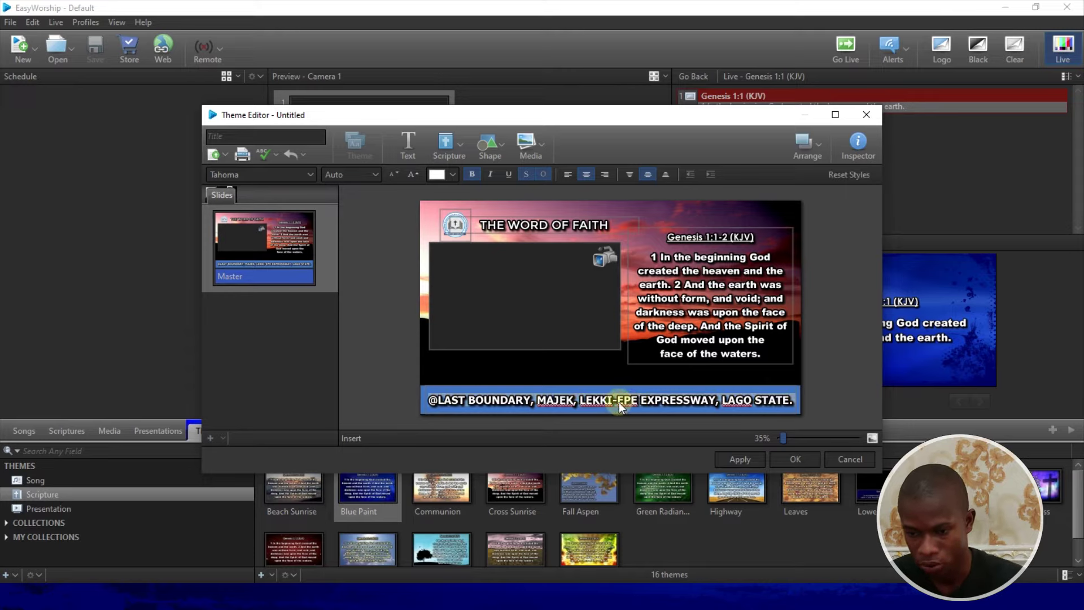
{"action": "left_click", "coordinate": [292, 176]}
{"action": "left_click", "coordinate": [716, 402]}
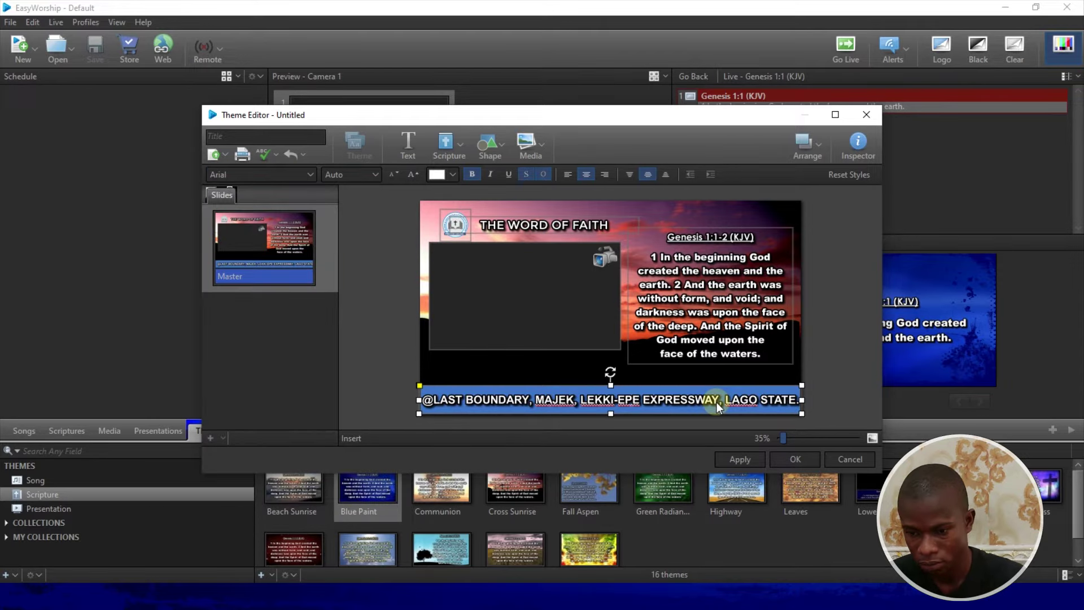
{"action": "double_click", "coordinate": [667, 399]}
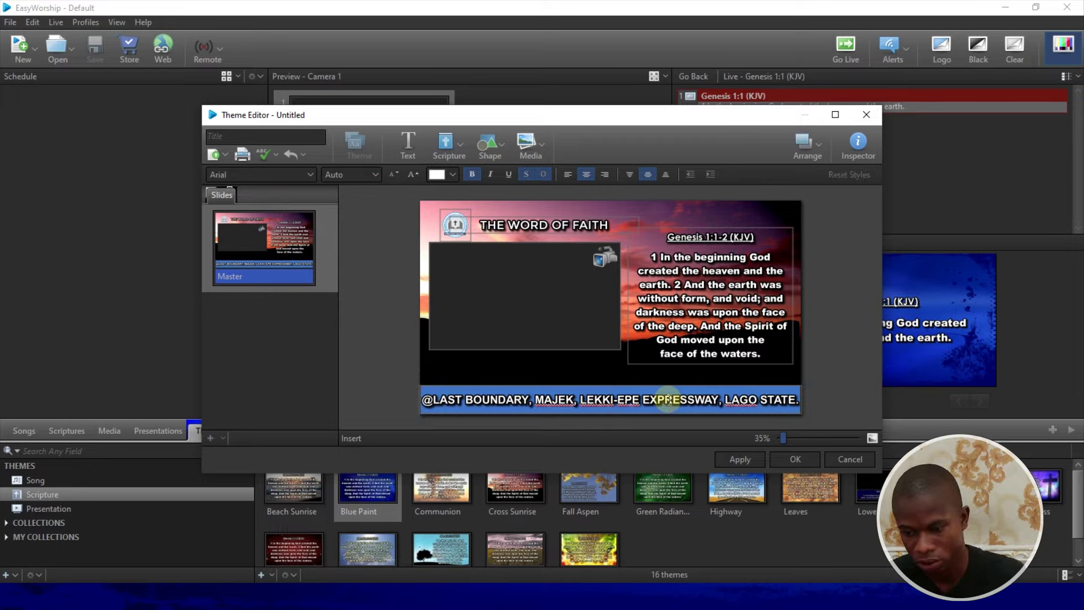
{"action": "triple_click", "coordinate": [668, 398]}
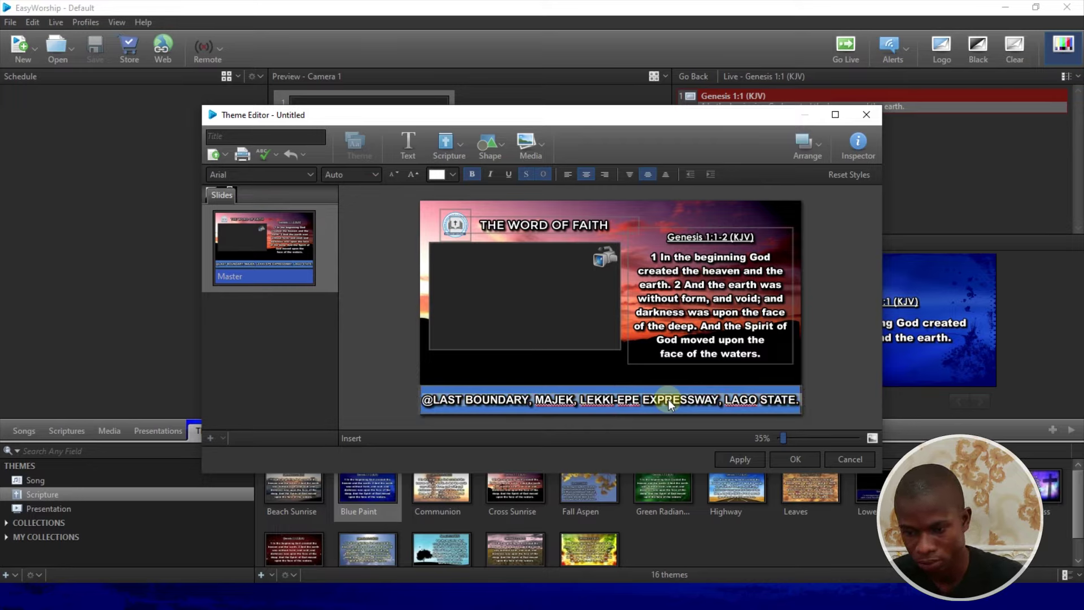
Turn off auto sizing for the address text and set its font size to 32
{"action": "left_click", "coordinate": [351, 173]}
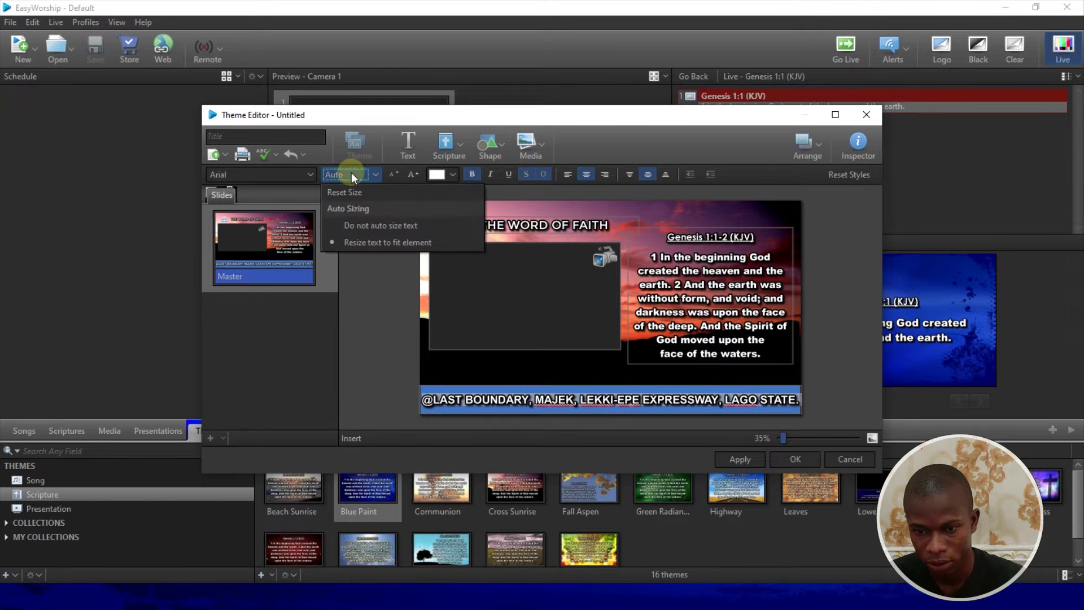
{"action": "left_click", "coordinate": [381, 225]}
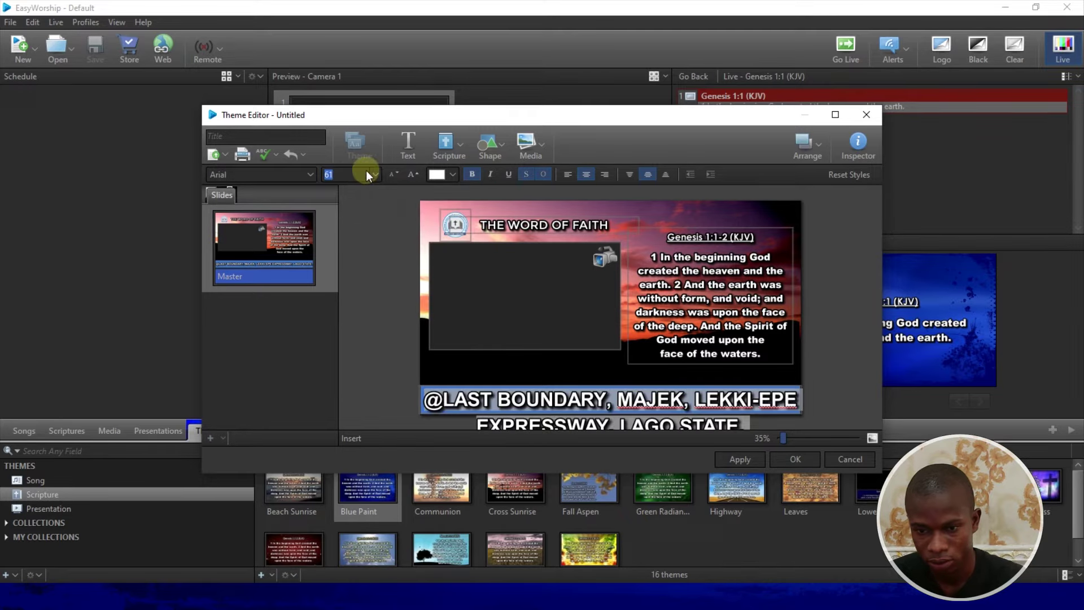
{"action": "left_click", "coordinate": [375, 174]}
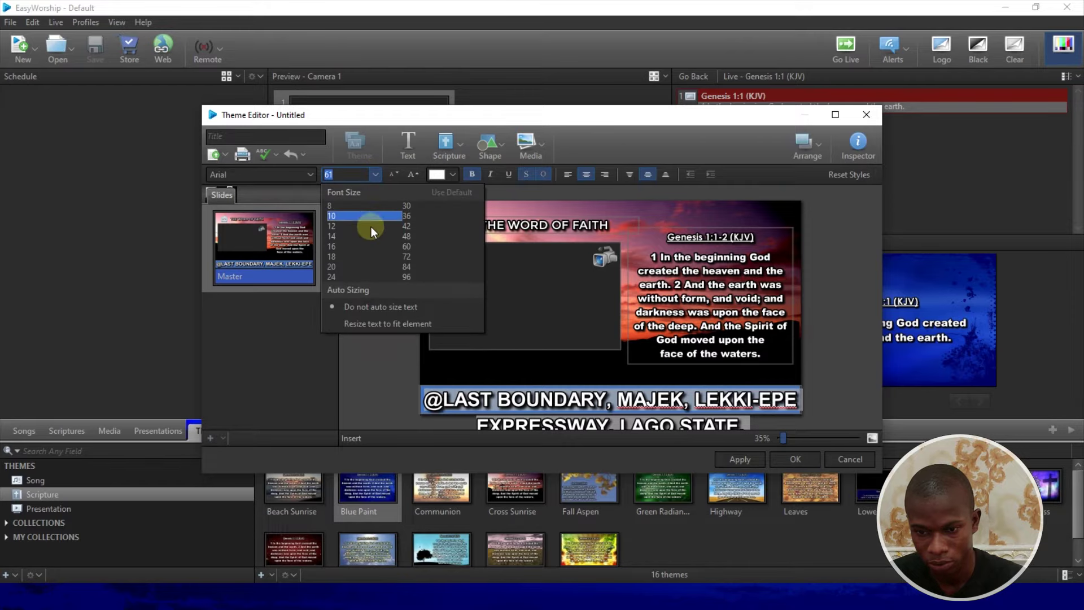
{"action": "left_click", "coordinate": [413, 229]}
{"action": "left_click", "coordinate": [337, 175]}
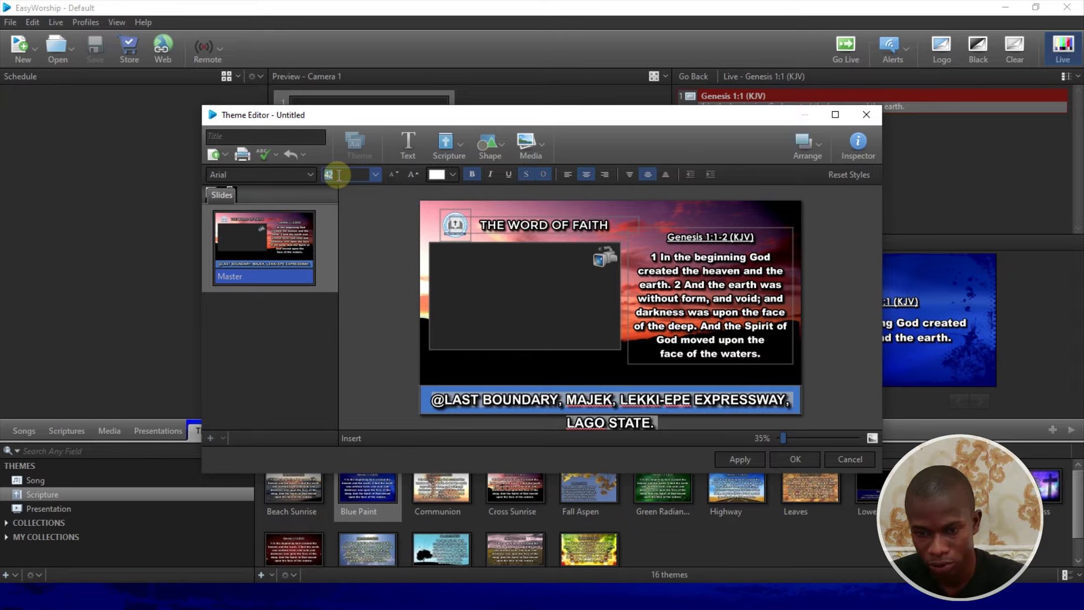
{"action": "left_click", "coordinate": [337, 175]}
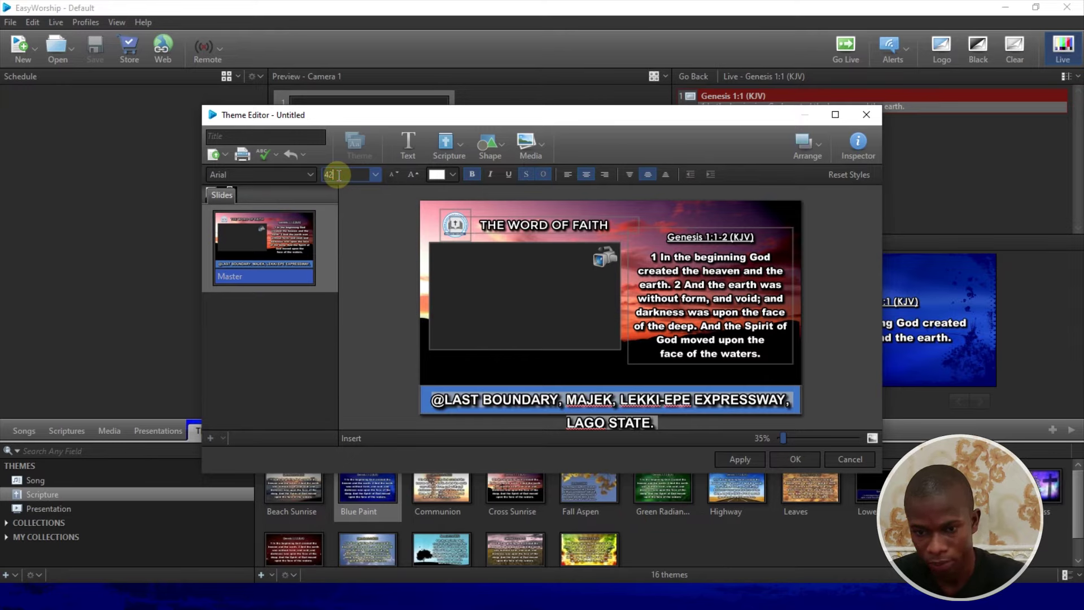
{"action": "key", "text": "BackSpace"}
{"action": "key", "text": "BackSpace"}
{"action": "type", "text": "30"}
{"action": "key", "text": "Return"}
{"action": "type", "text": "2"}
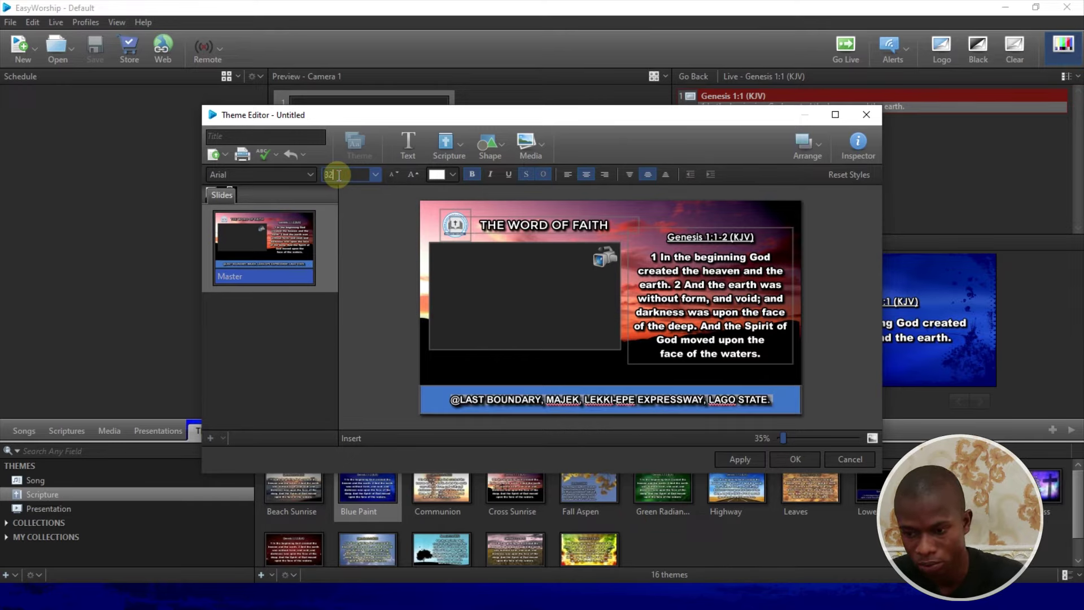
{"action": "key", "text": "Return"}
{"action": "left_click", "coordinate": [574, 378]}
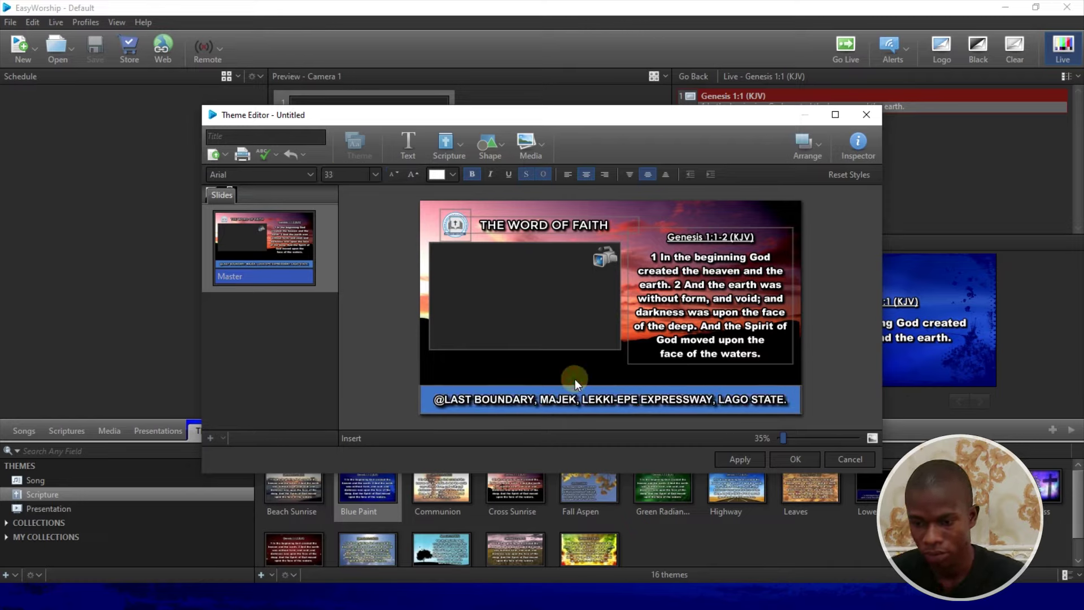
{"action": "left_click", "coordinate": [796, 396]}
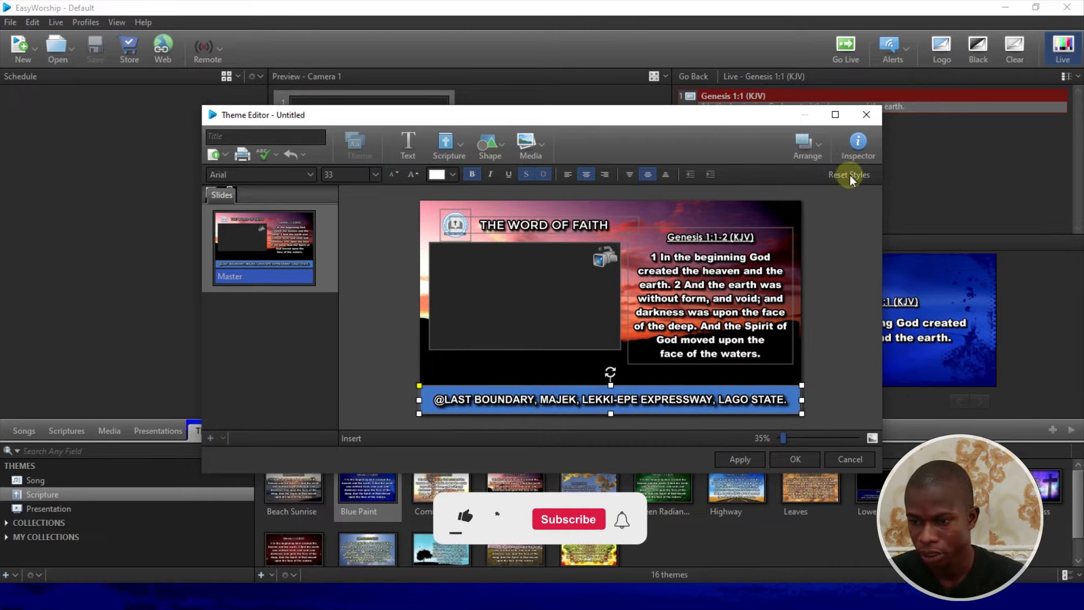
Set the bottom bar element's fill style to Media Fill in the Inspector
{"action": "left_click", "coordinate": [858, 146]}
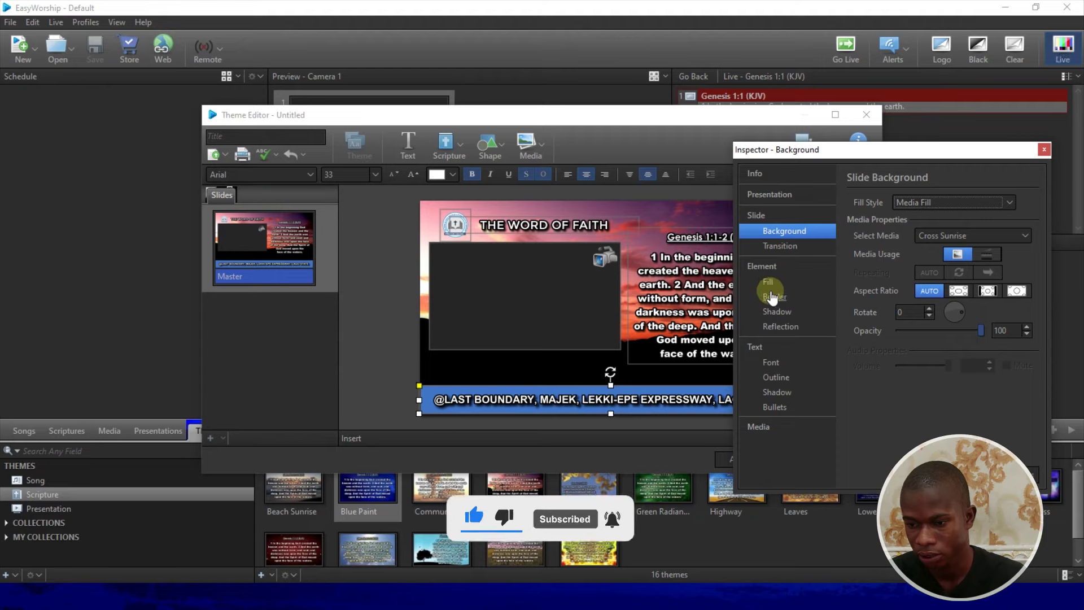
{"action": "left_click", "coordinate": [768, 283]}
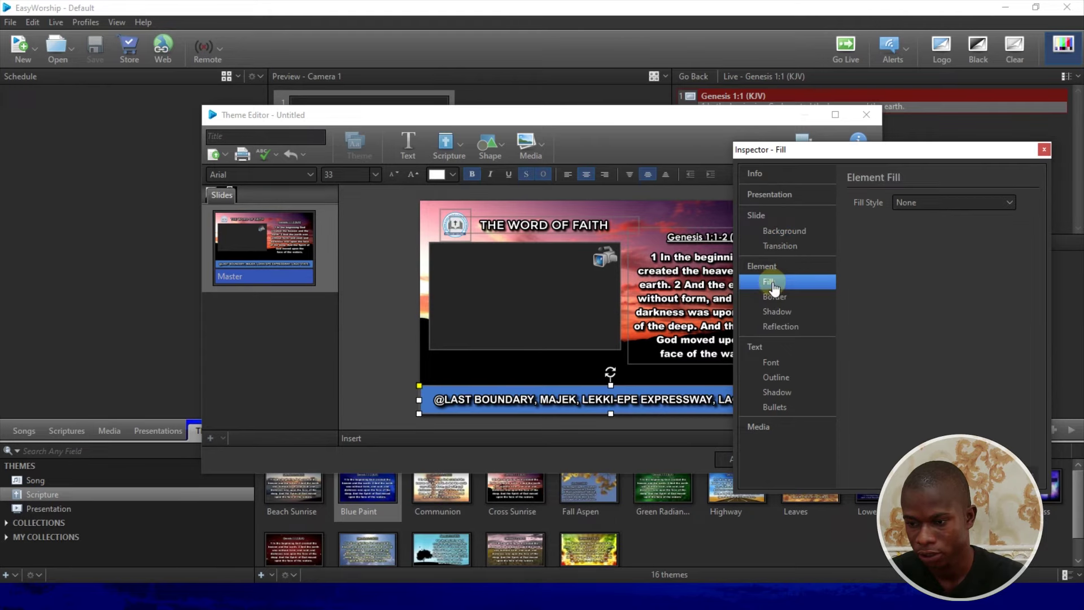
{"action": "left_click", "coordinate": [956, 202]}
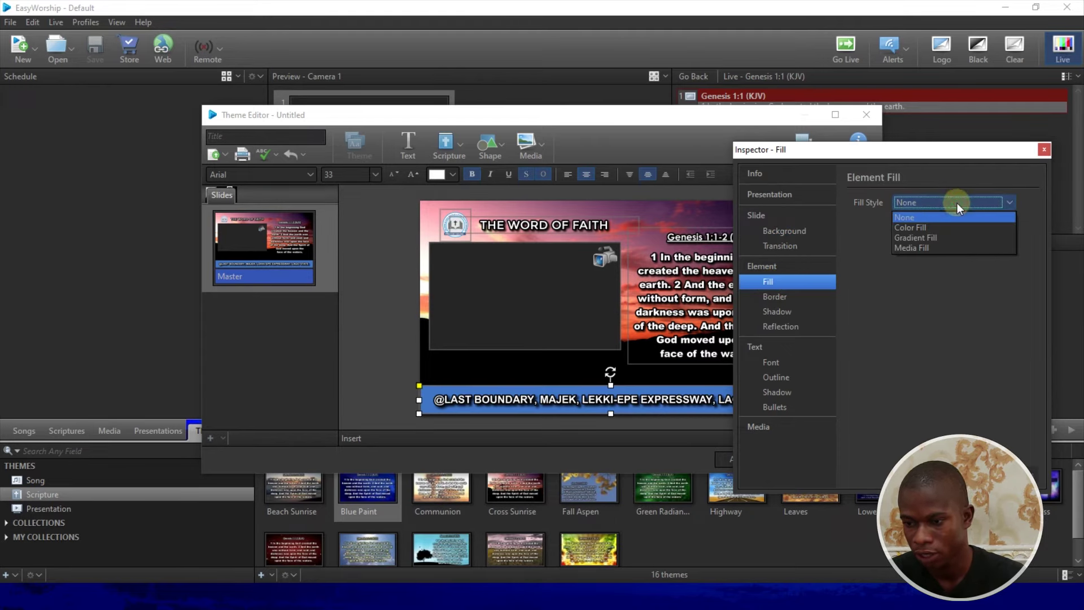
{"action": "left_click", "coordinate": [927, 245]}
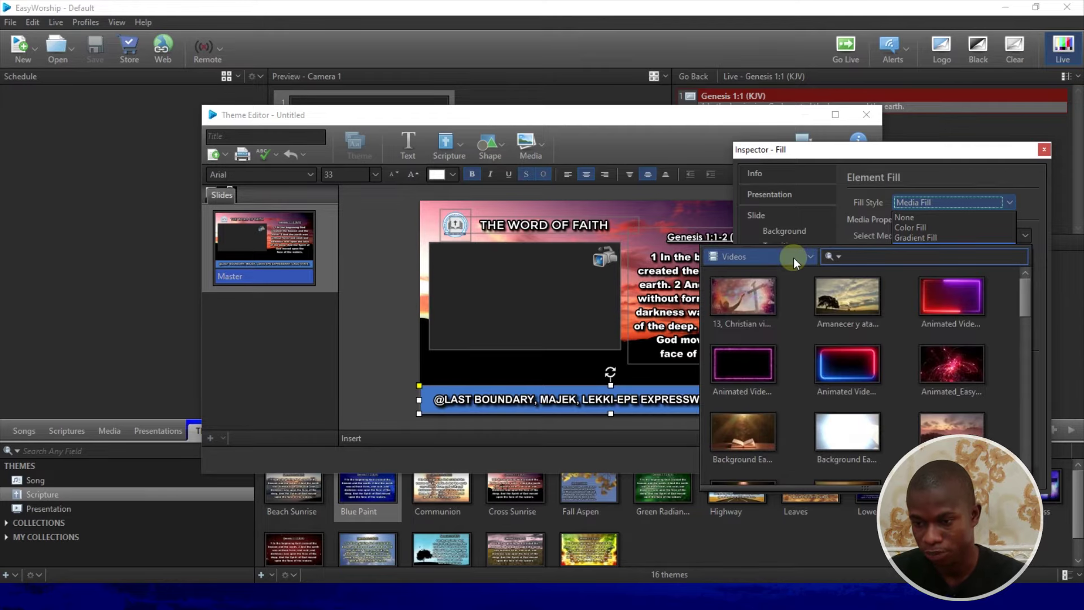
Browse the Images and Videos media sources, then close the media browser without picking anything
{"action": "left_click", "coordinate": [793, 257]}
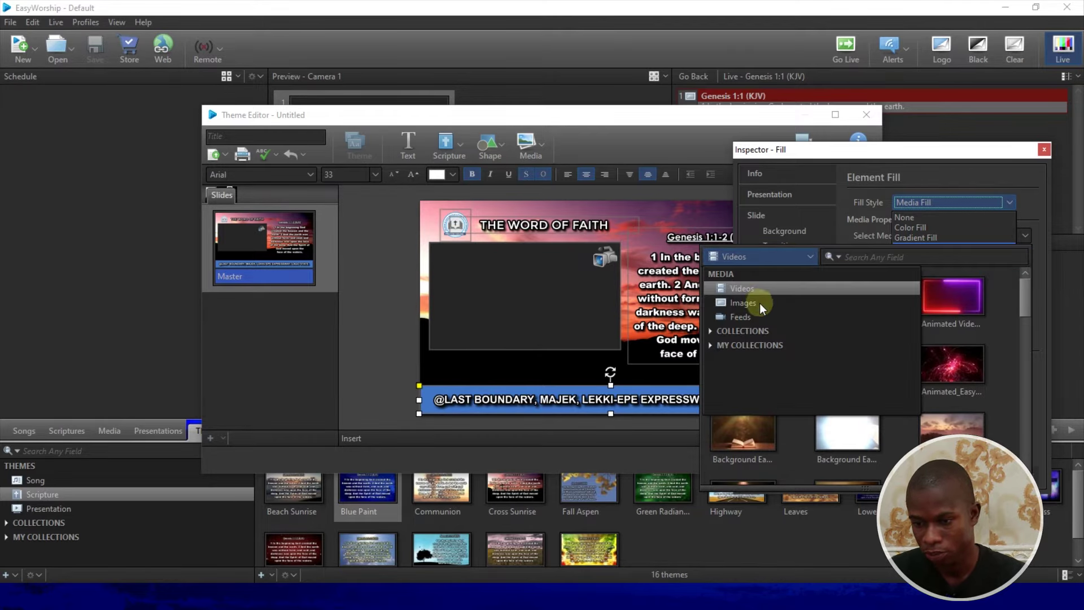
{"action": "left_click", "coordinate": [759, 302]}
{"action": "left_click", "coordinate": [767, 257]}
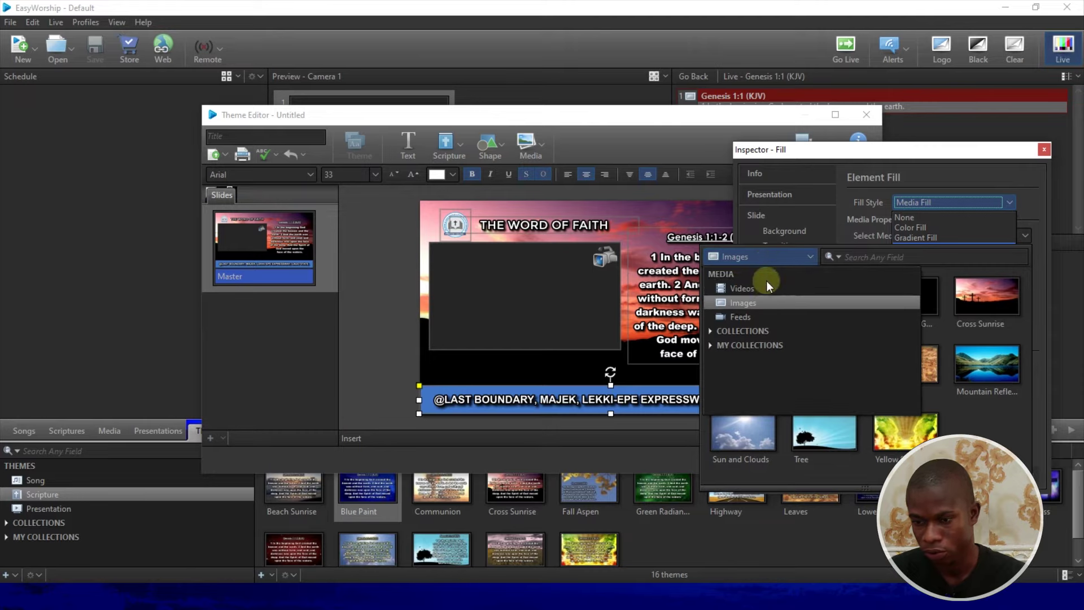
{"action": "left_click", "coordinate": [766, 285]}
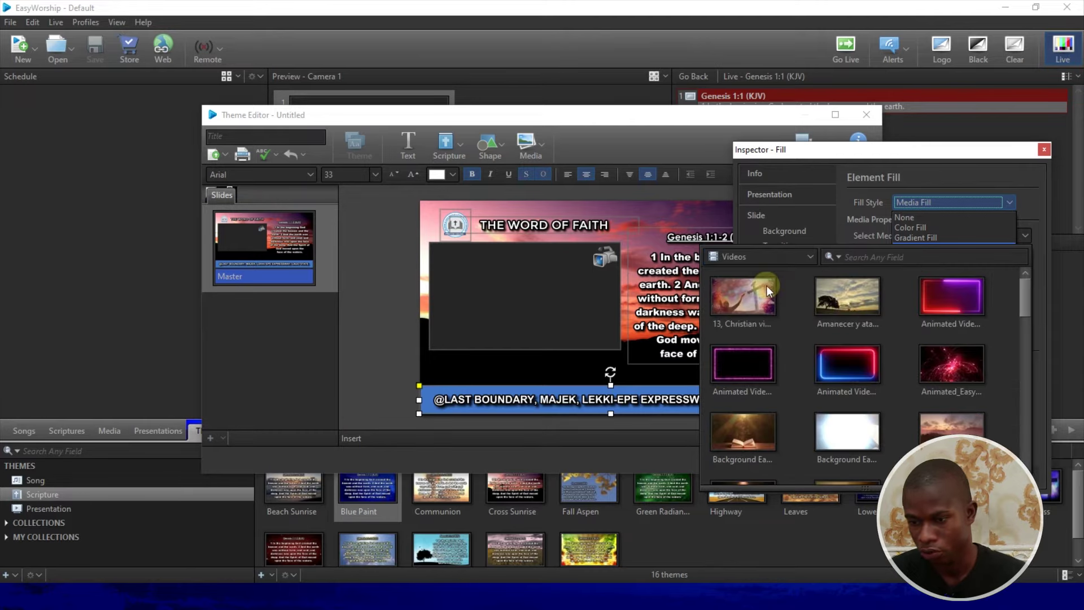
{"action": "left_click", "coordinate": [794, 260]}
{"action": "left_click", "coordinate": [804, 256]}
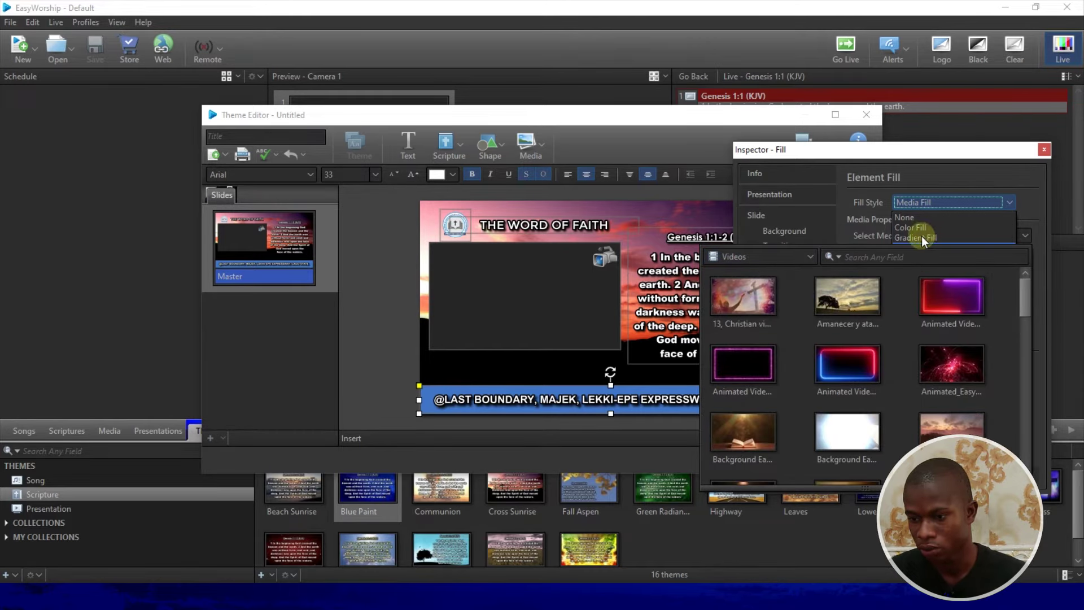
{"action": "left_click", "coordinate": [921, 236]}
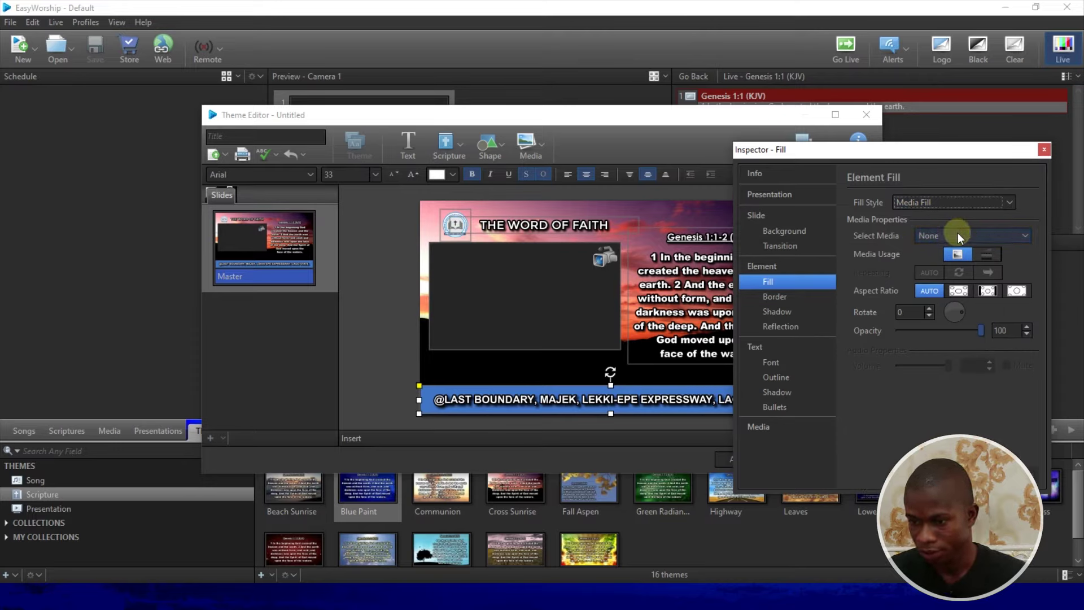
Give the address bar a blue-to-yellow gradient fill angled at 45° with 65% opacity
{"action": "left_click", "coordinate": [944, 205]}
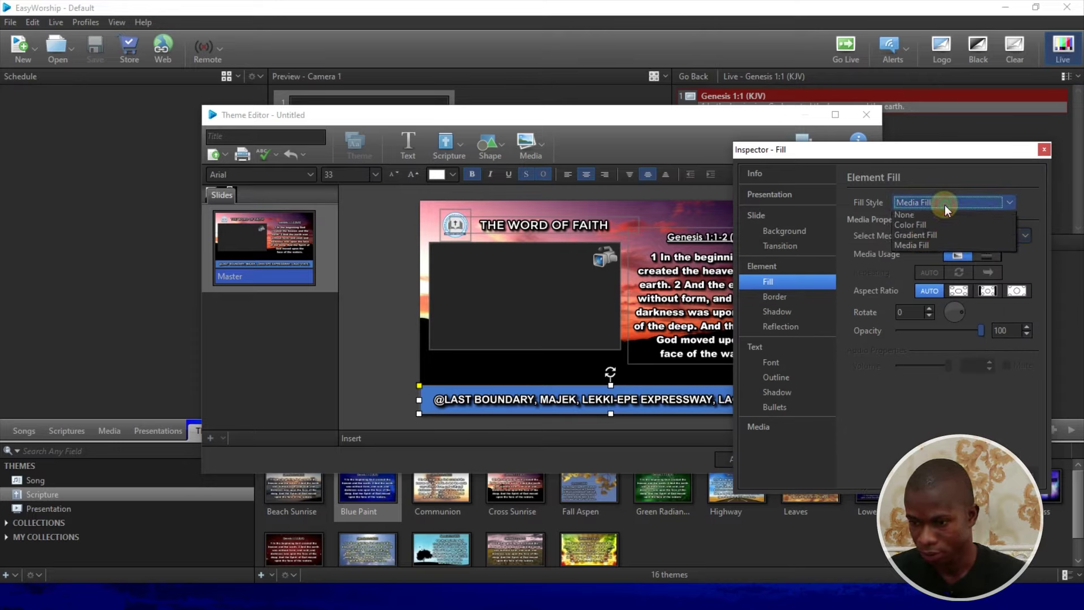
{"action": "left_click", "coordinate": [930, 237]}
{"action": "left_click", "coordinate": [996, 253]}
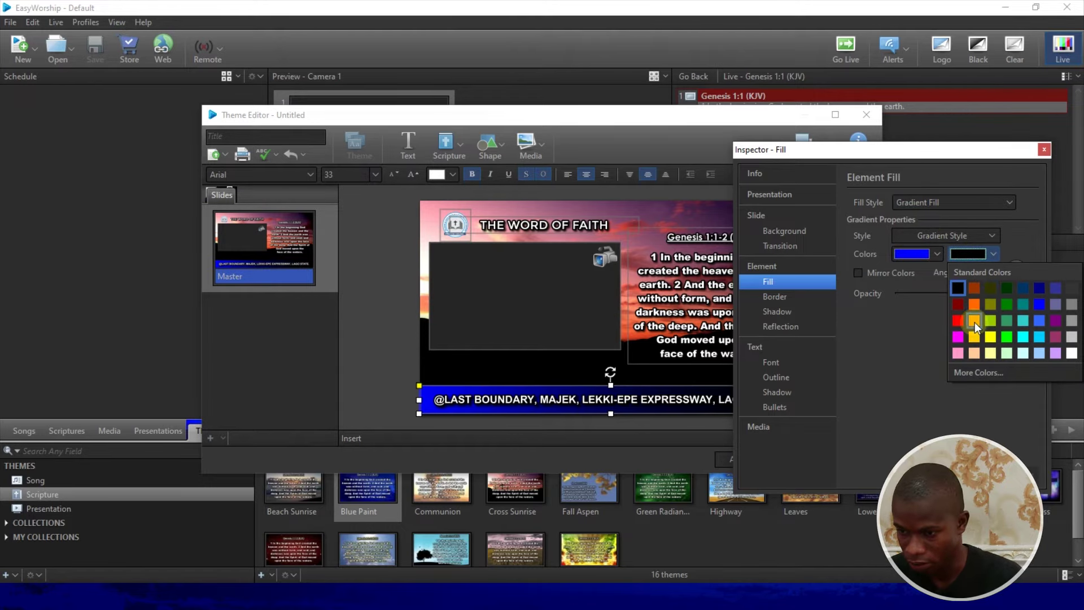
{"action": "left_click", "coordinate": [974, 320]}
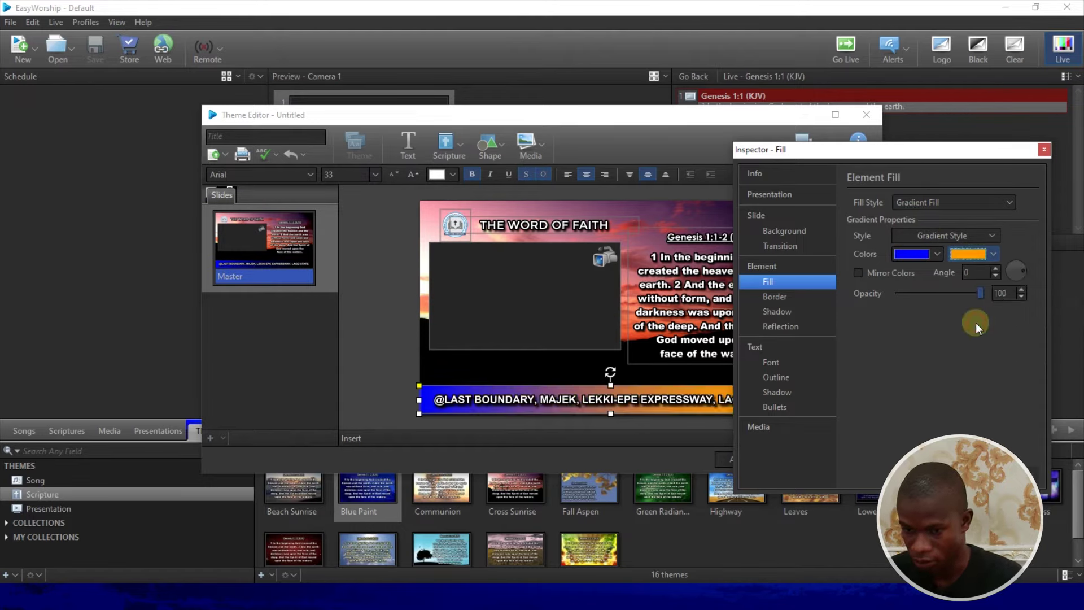
{"action": "left_click", "coordinate": [993, 255]}
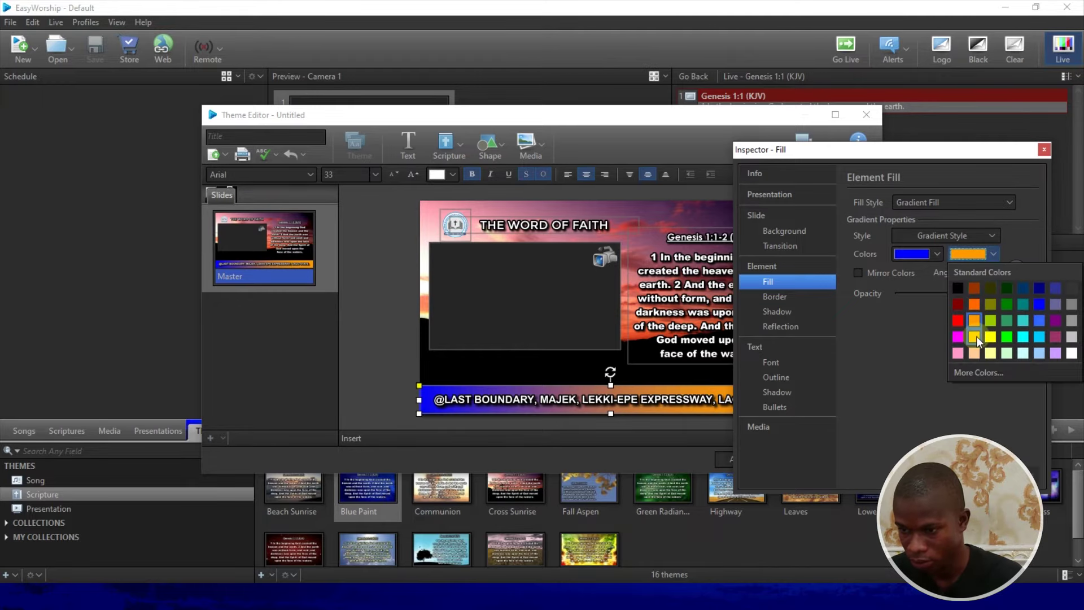
{"action": "left_click", "coordinate": [988, 336]}
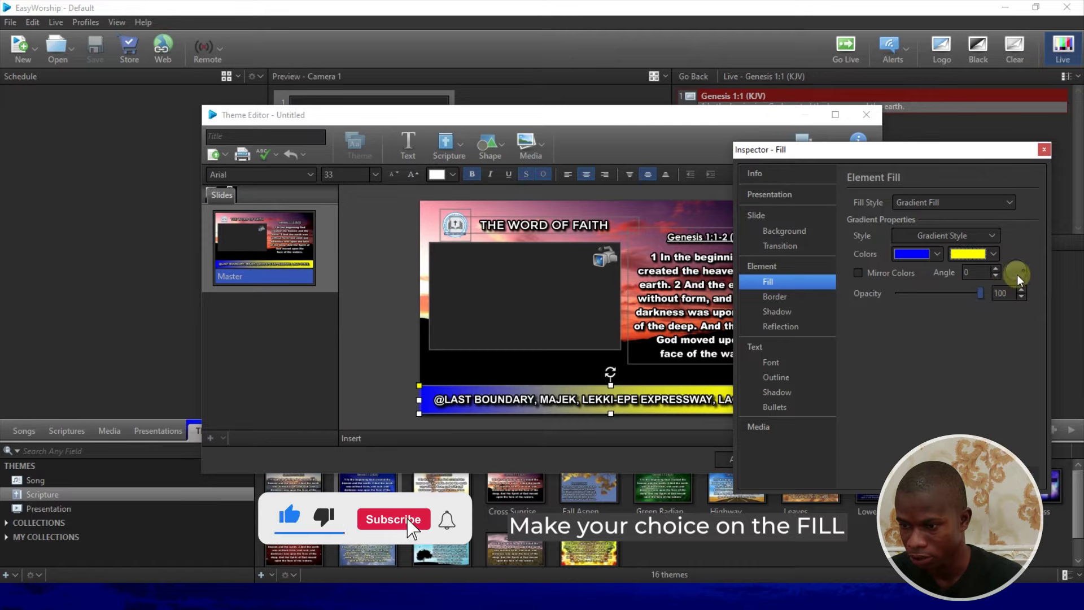
{"action": "left_click_drag", "start_coordinate": [1023, 269], "coordinate": [1026, 260]}
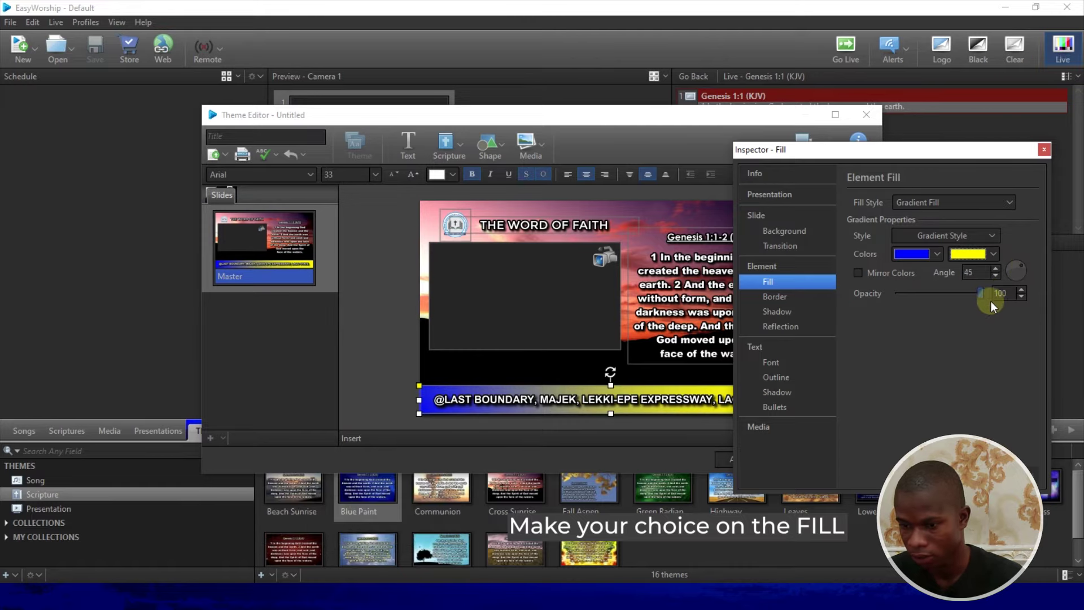
{"action": "left_click_drag", "start_coordinate": [980, 292], "coordinate": [951, 298]}
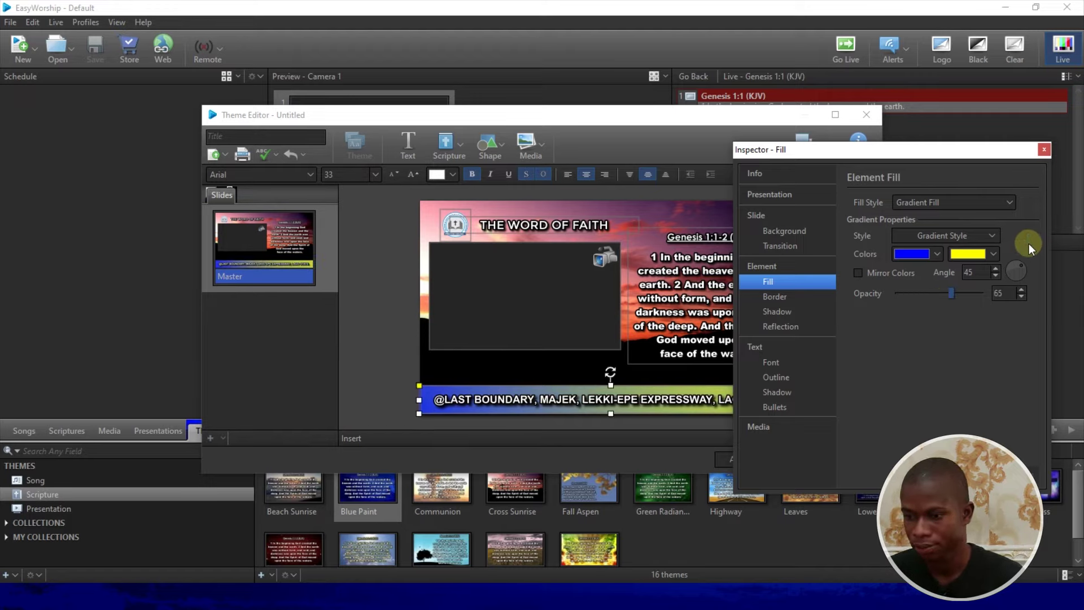
{"action": "left_click", "coordinate": [1042, 153]}
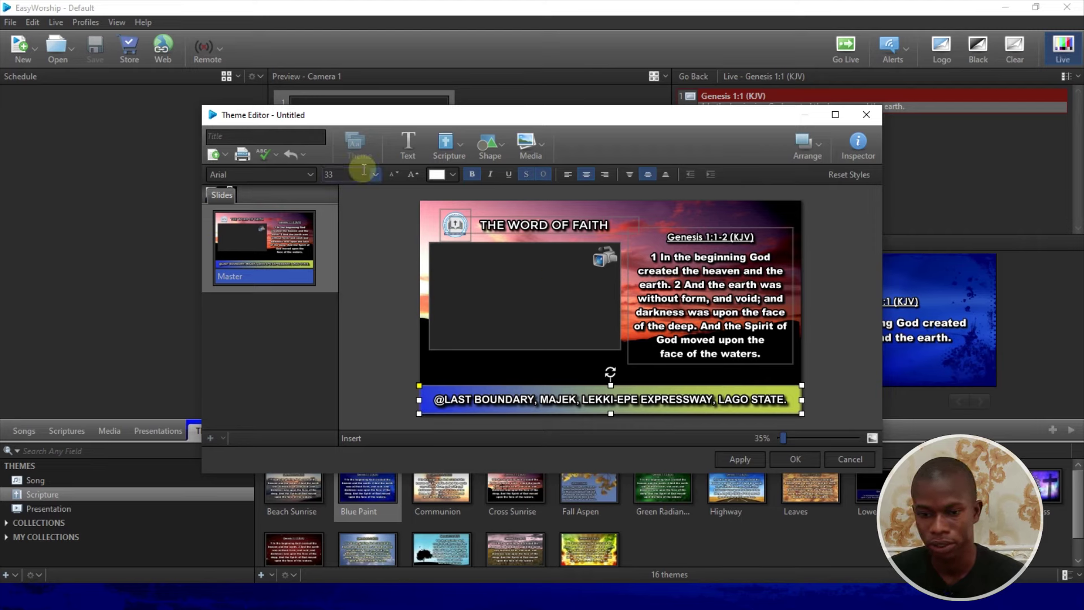
Title the theme 'SIDE BY SIDE', apply it and close the Theme Editor
{"action": "left_click", "coordinate": [286, 134]}
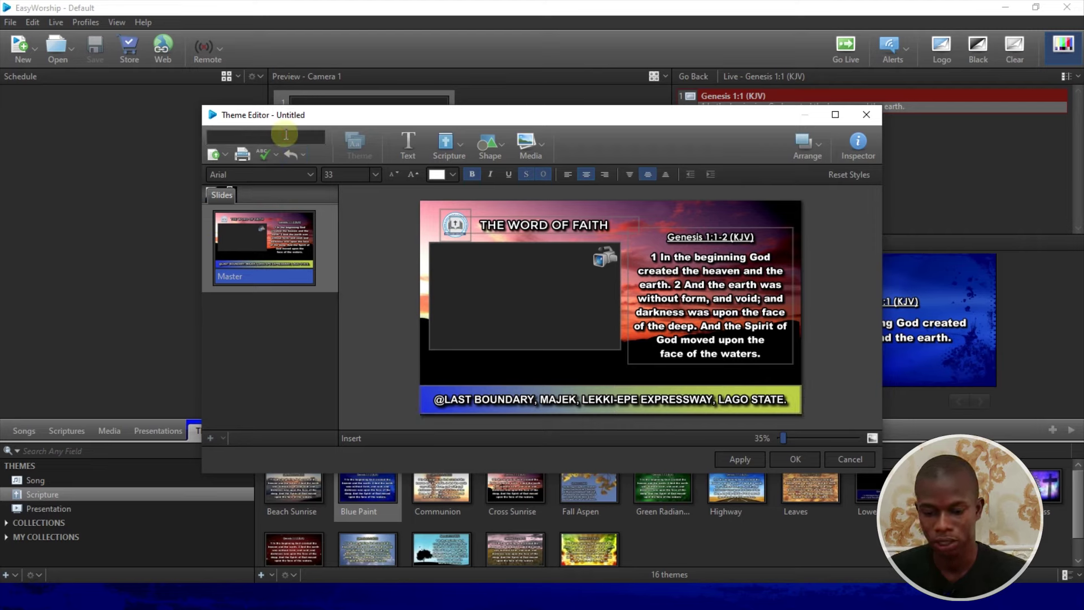
{"action": "type", "text": "Sl"}
{"action": "type", "text": "DE BY SI"}
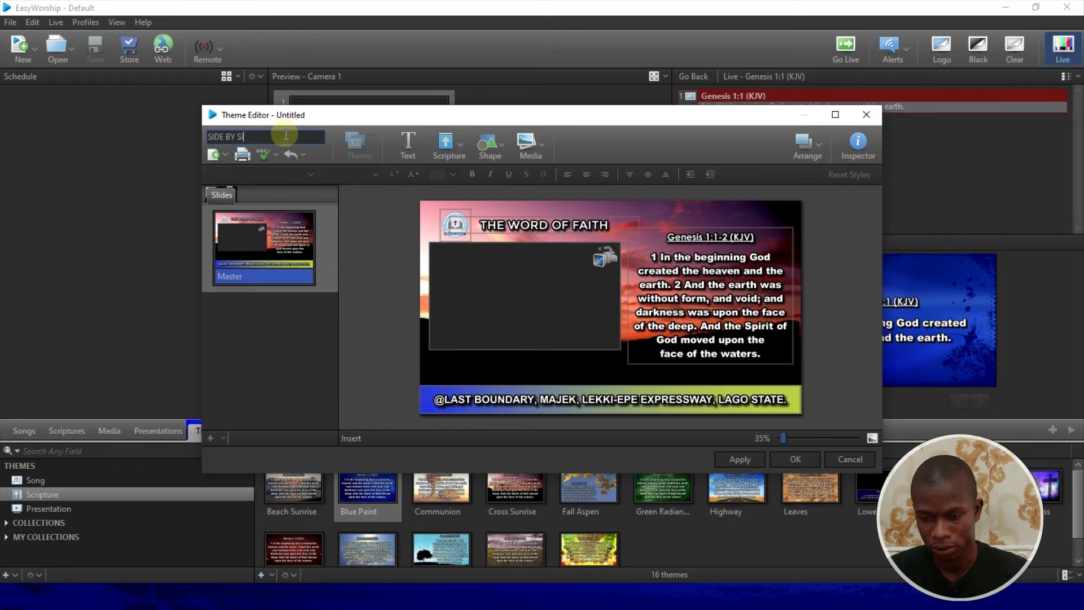
{"action": "type", "text": "DE"}
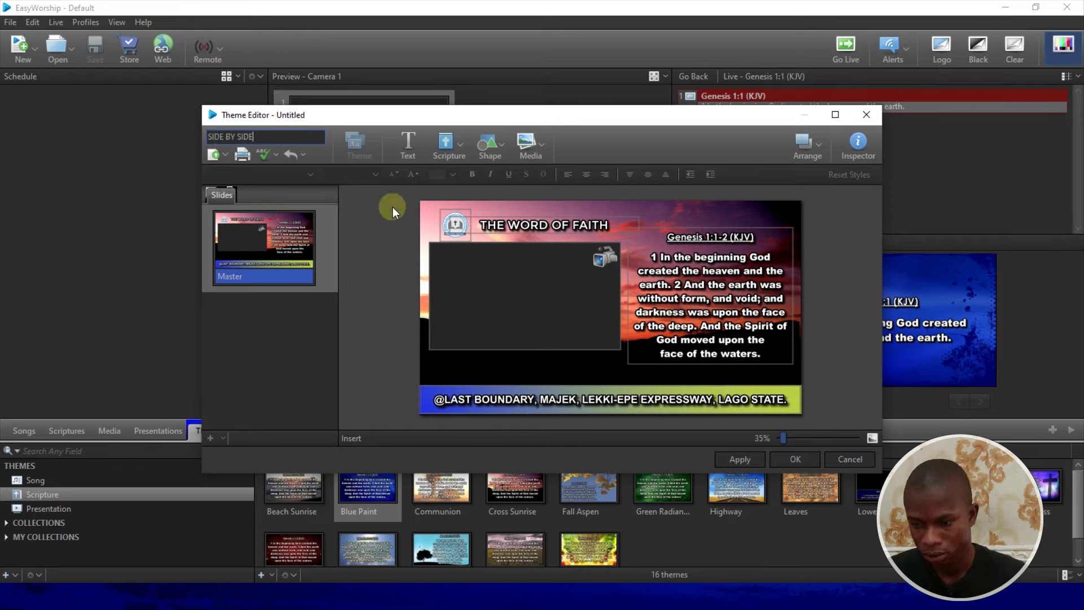
{"action": "left_click", "coordinate": [746, 460]}
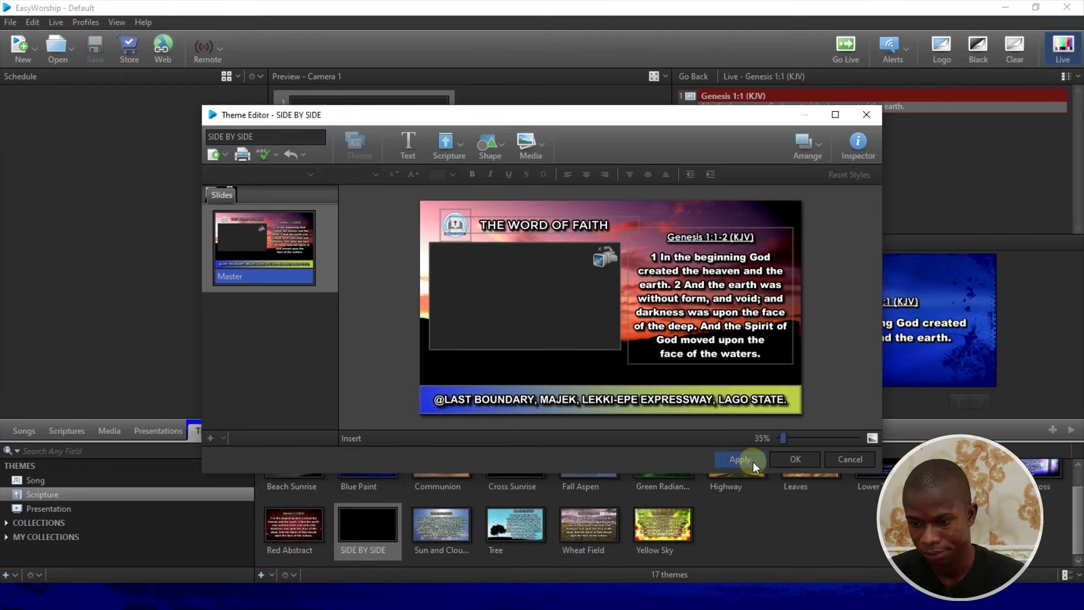
{"action": "left_click", "coordinate": [790, 460]}
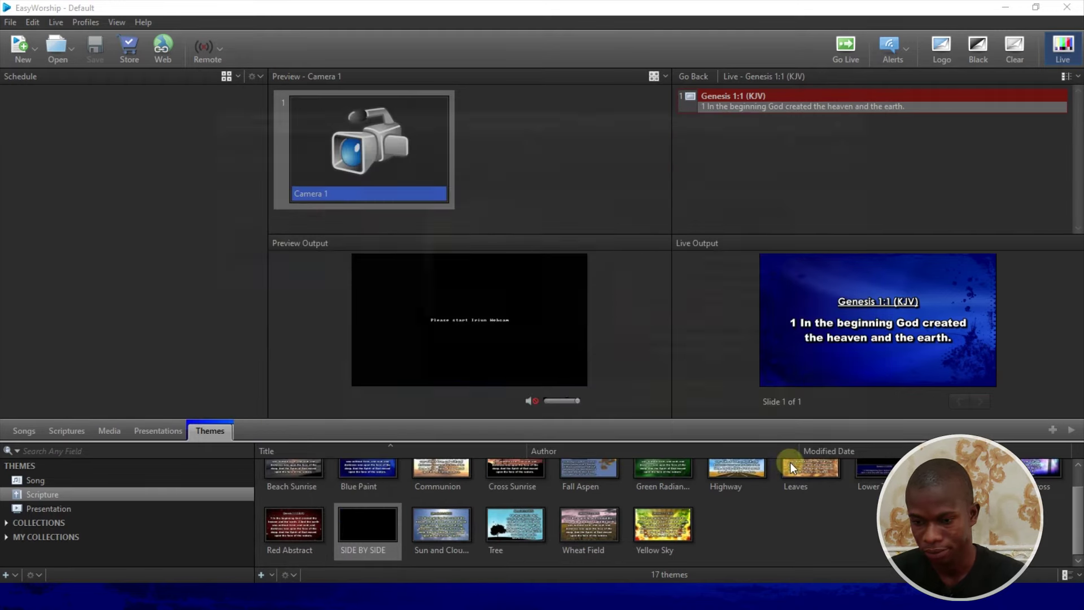
Set the SIDE BY SIDE theme as the default scripture theme
{"action": "left_click", "coordinate": [372, 520]}
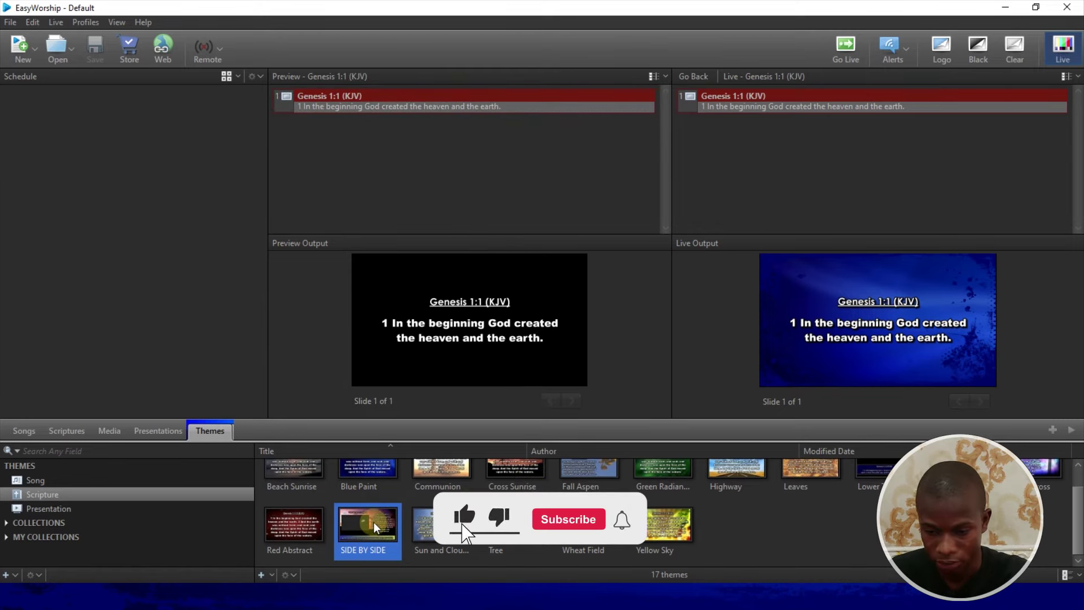
{"action": "right_click", "coordinate": [373, 522]}
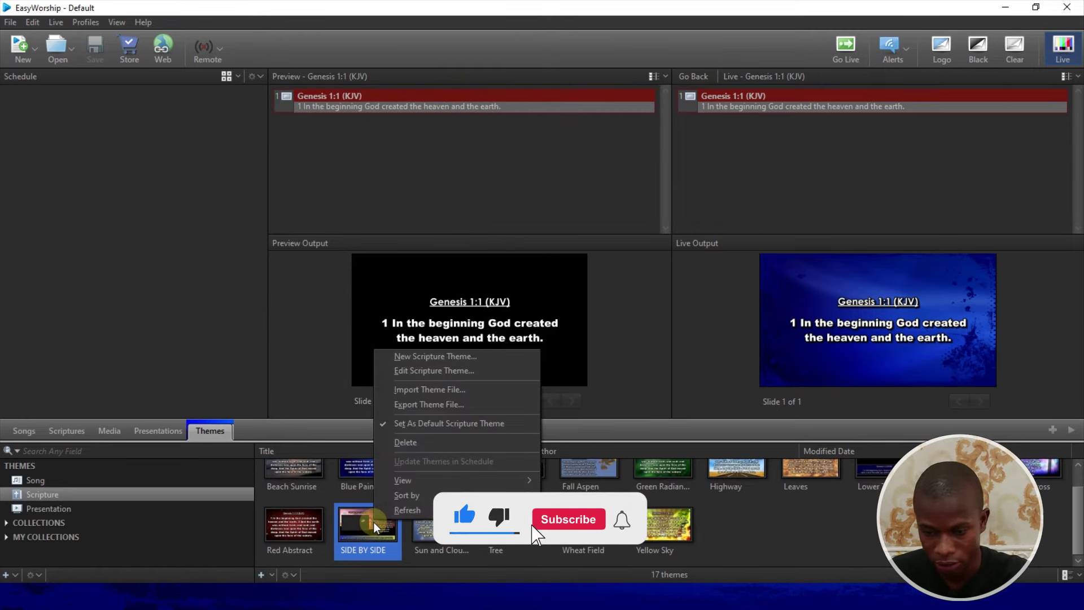
{"action": "left_click", "coordinate": [402, 429]}
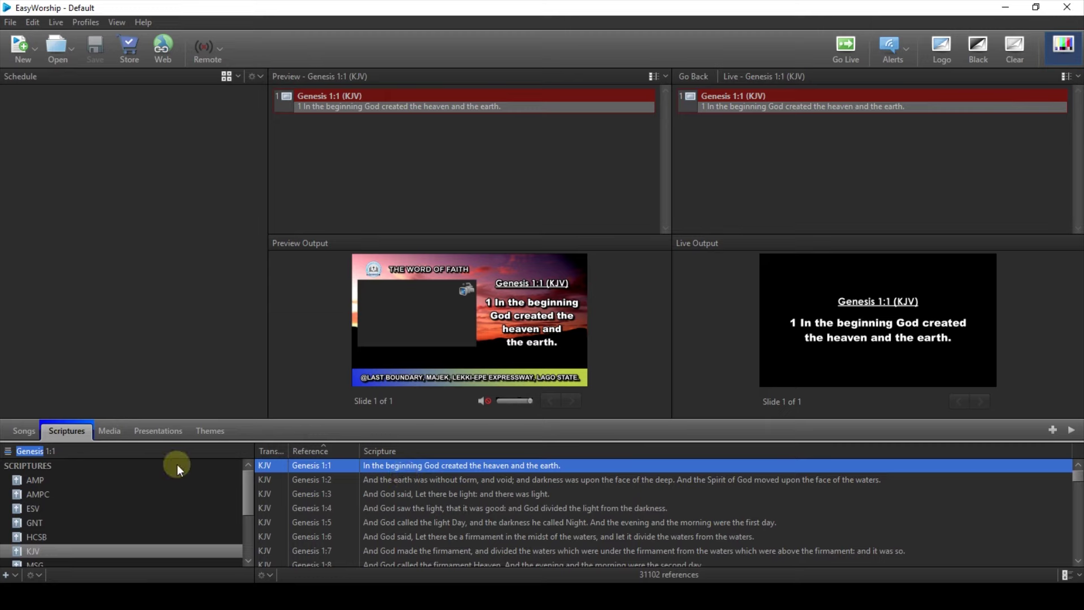
Bring Genesis 50:20 live, showing its third slide and returning to the first, then show Themes
{"action": "left_click", "coordinate": [54, 451]}
{"action": "type", "text": "Genesis 50:20"}
{"action": "key", "text": "Return"}
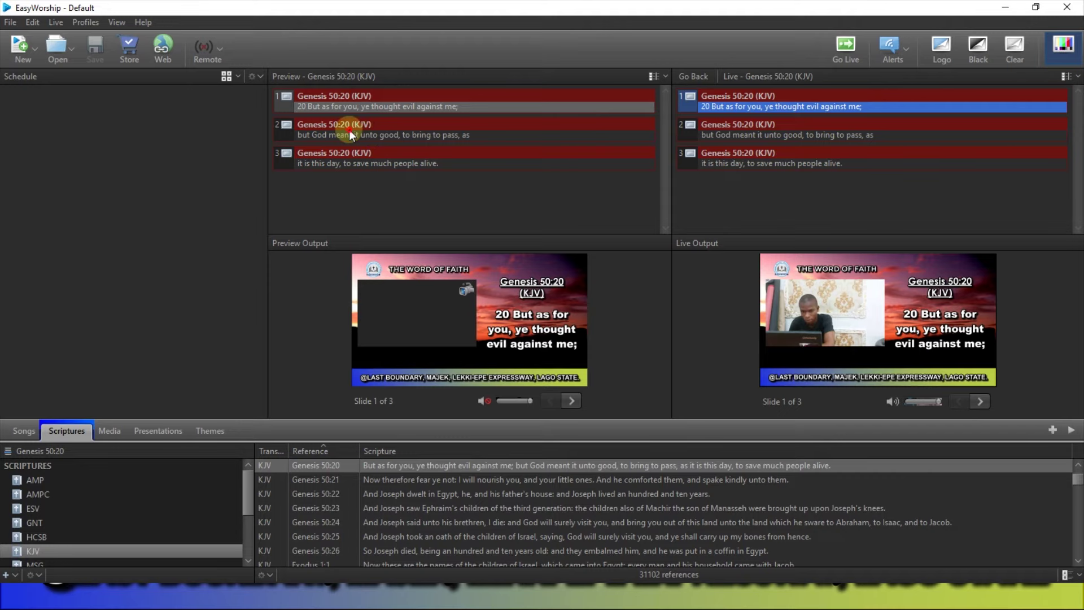
{"action": "left_click", "coordinate": [374, 160]}
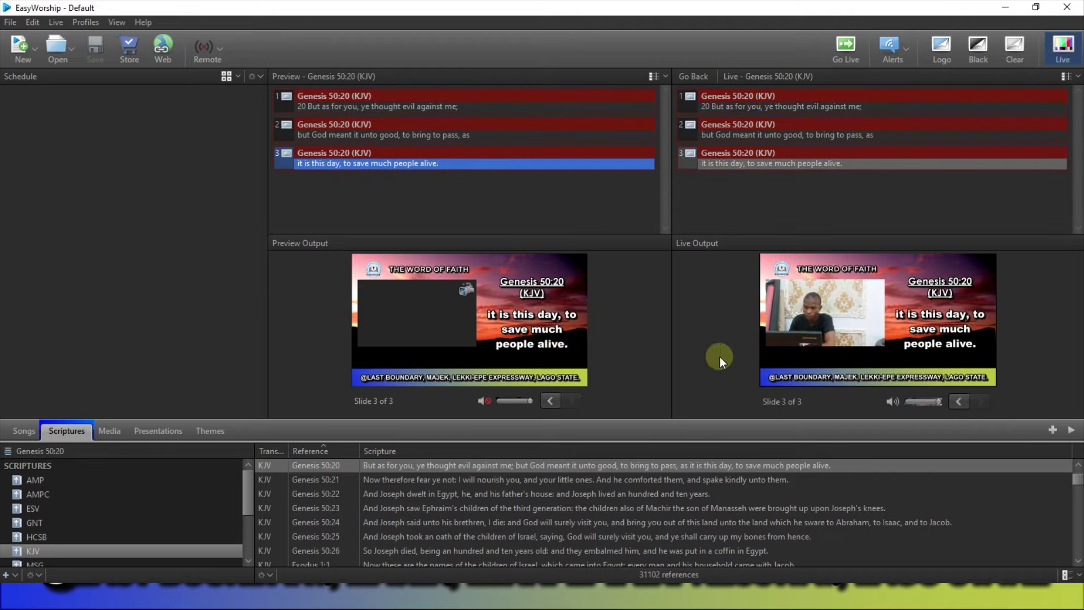
{"action": "left_click", "coordinate": [382, 105]}
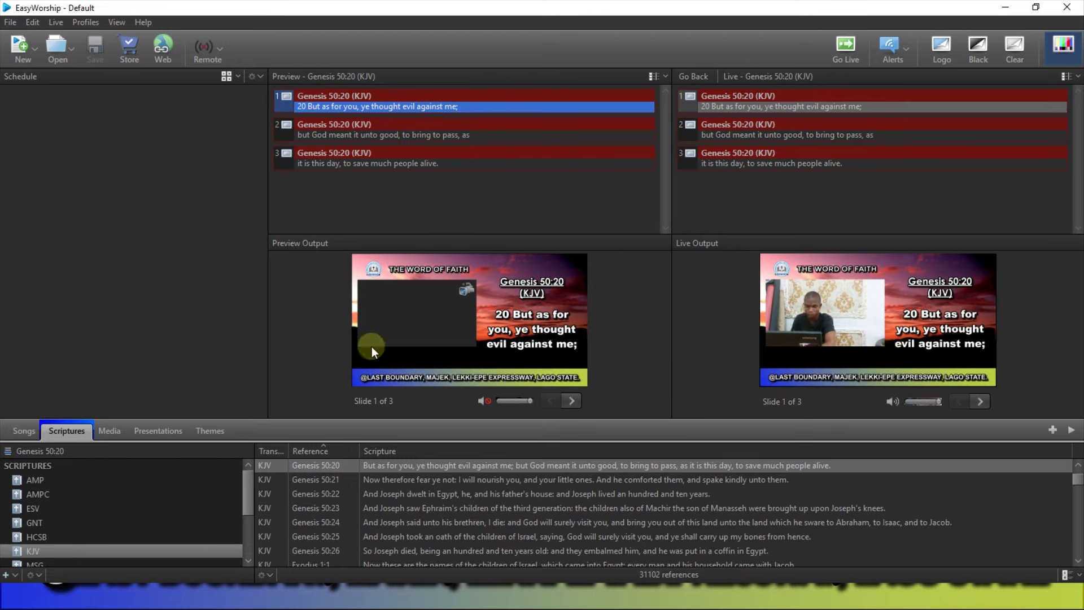
{"action": "left_click", "coordinate": [219, 430]}
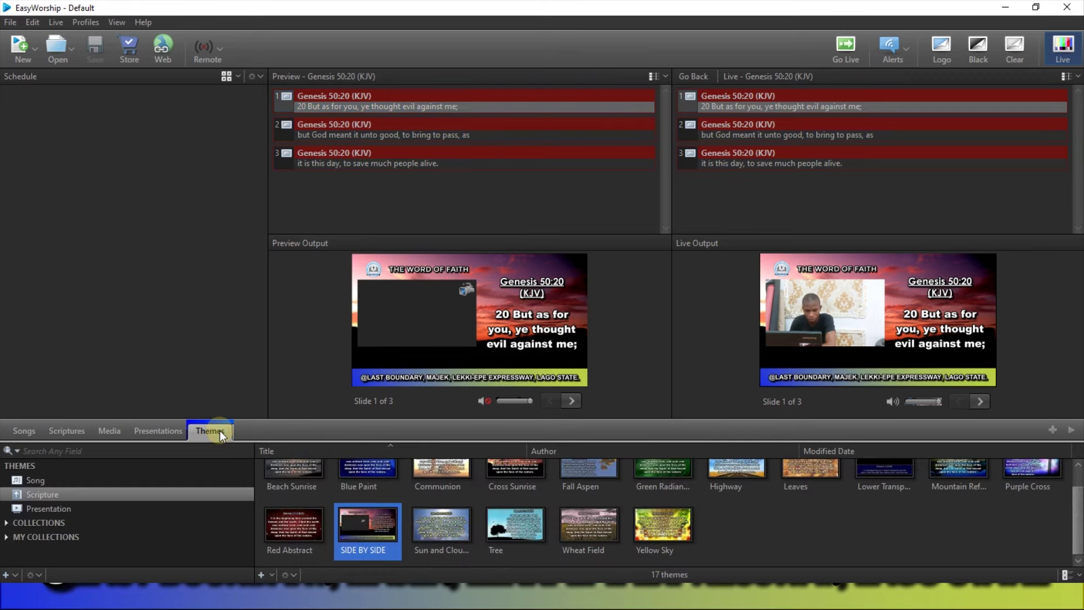
Reopen SIDE BY SIDE for editing and review its Push, left, 0.50-second slide transition
{"action": "right_click", "coordinate": [366, 524]}
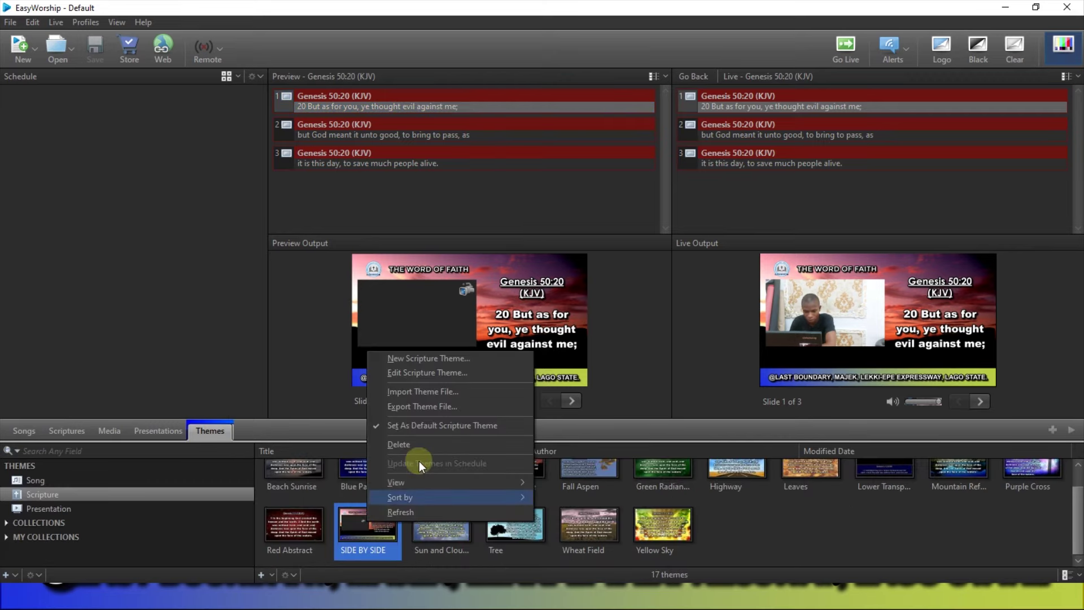
{"action": "left_click", "coordinate": [419, 374]}
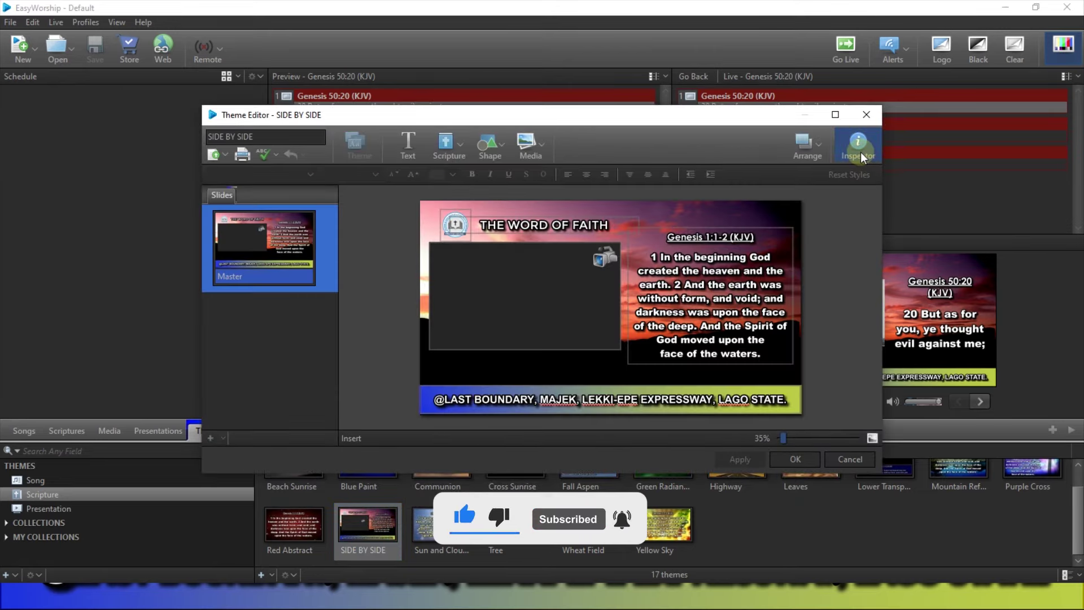
{"action": "left_click", "coordinate": [861, 151]}
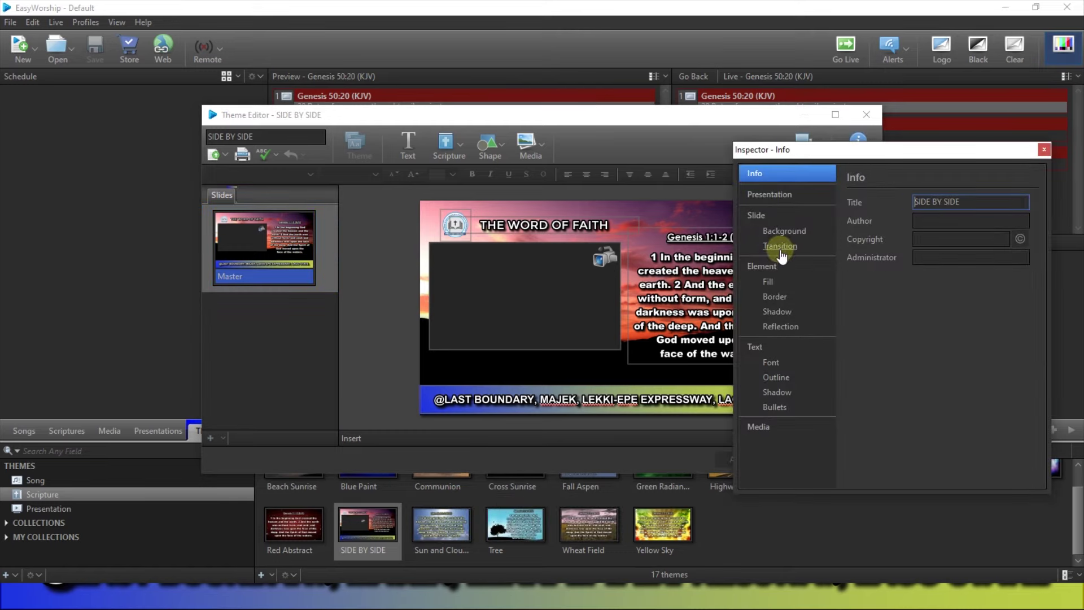
{"action": "left_click", "coordinate": [780, 249]}
{"action": "left_click", "coordinate": [946, 202]}
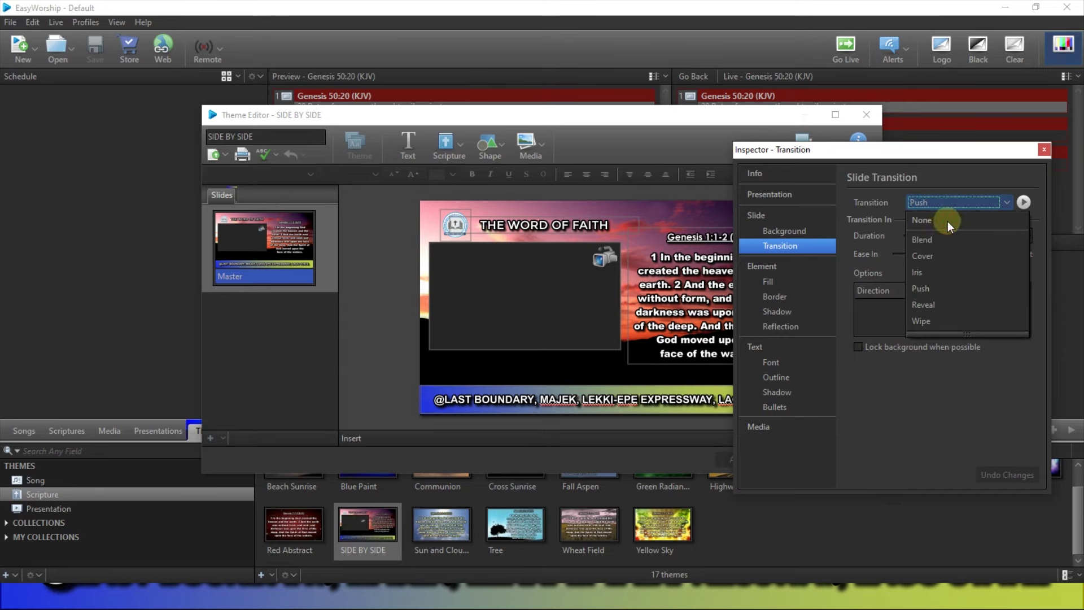
{"action": "left_click", "coordinate": [947, 221]}
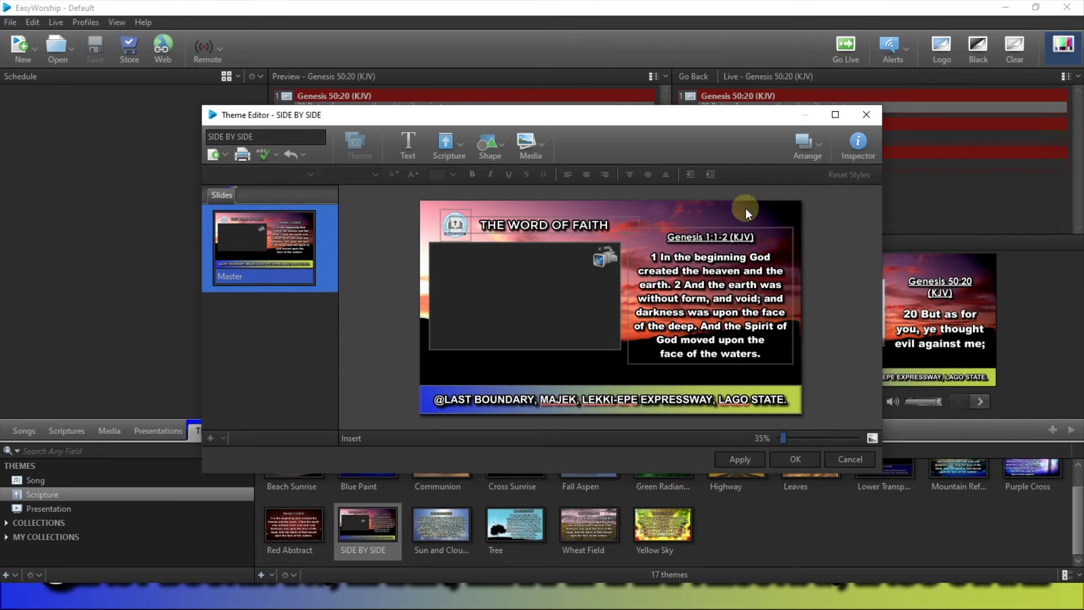
Insert a rectangle and stretch it over the verse text box on the right of the slide
{"action": "left_click", "coordinate": [492, 143]}
{"action": "left_click", "coordinate": [616, 205]}
{"action": "left_click", "coordinate": [541, 277]}
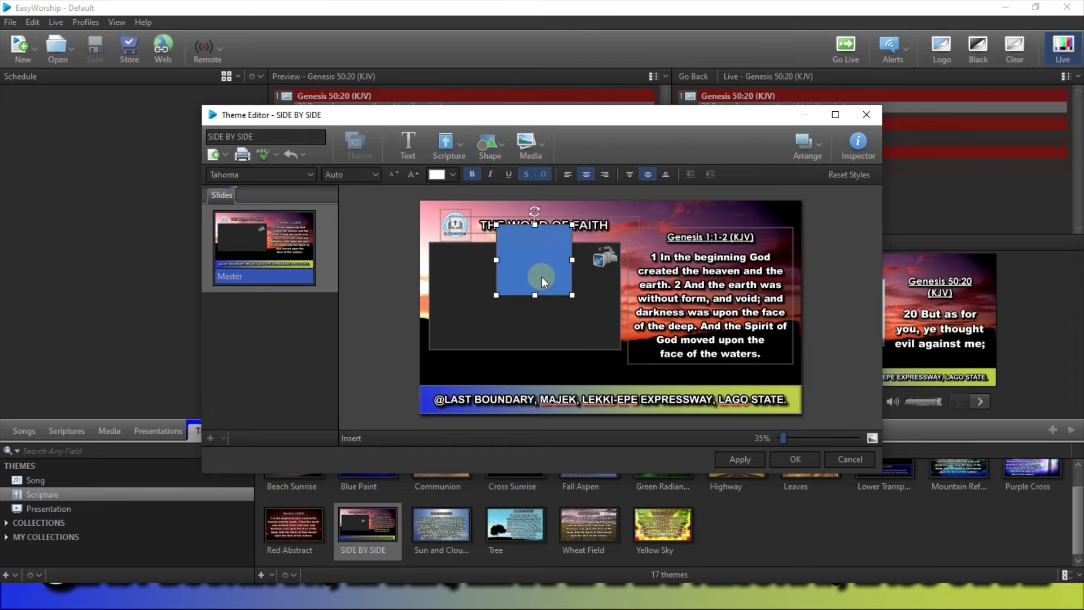
{"action": "left_click_drag", "start_coordinate": [540, 273], "coordinate": [771, 339]}
{"action": "left_click_drag", "start_coordinate": [795, 354], "coordinate": [792, 364]}
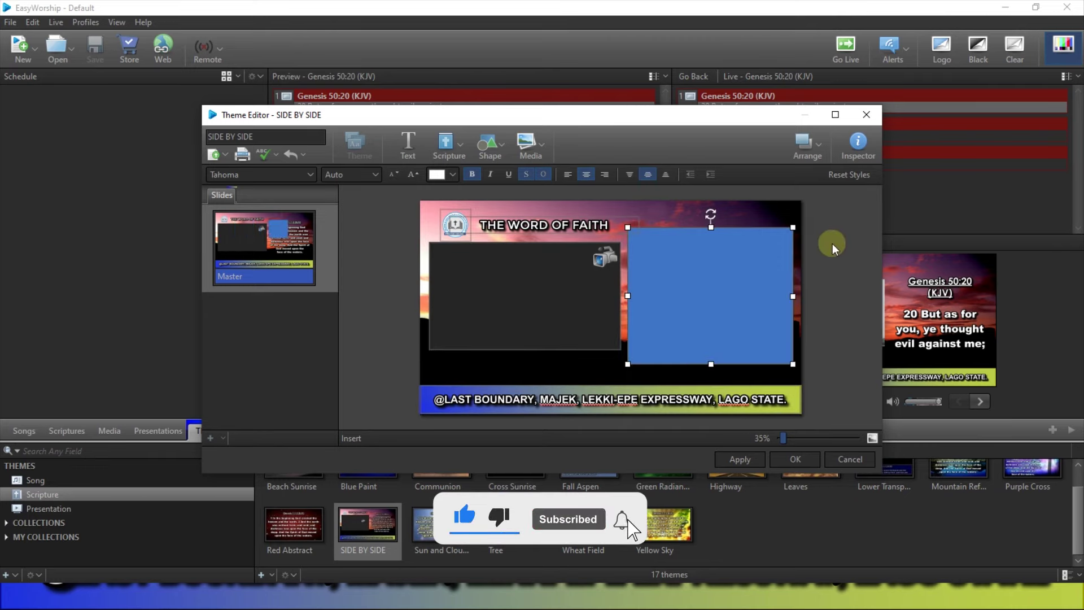
{"action": "left_click", "coordinate": [838, 160]}
Set the rectangle's fill style to None, removing its solid blue fill
{"action": "left_click", "coordinate": [769, 282]}
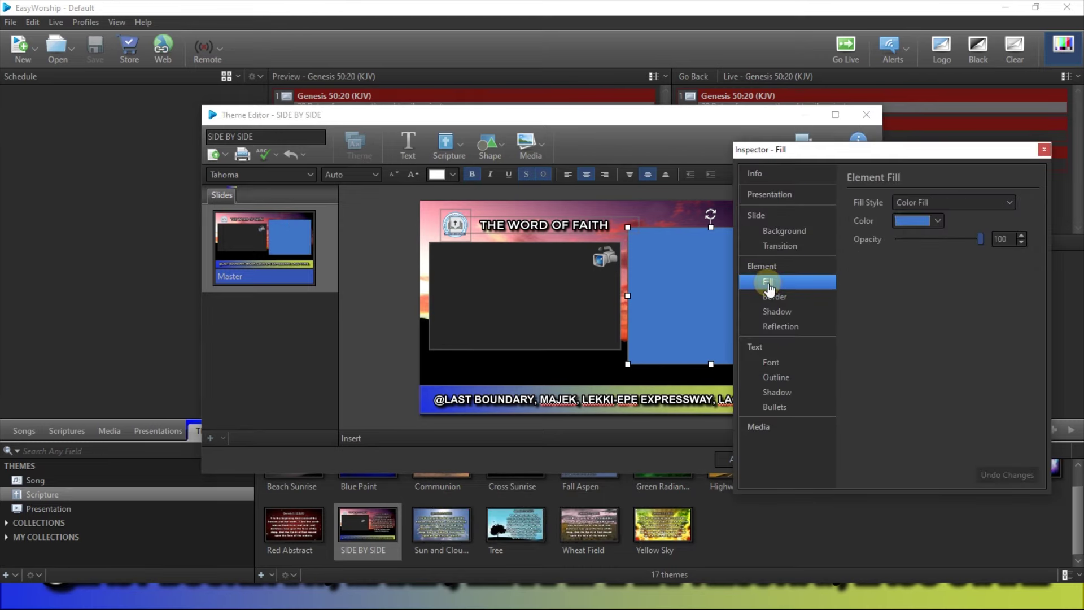
{"action": "left_click", "coordinate": [937, 201]}
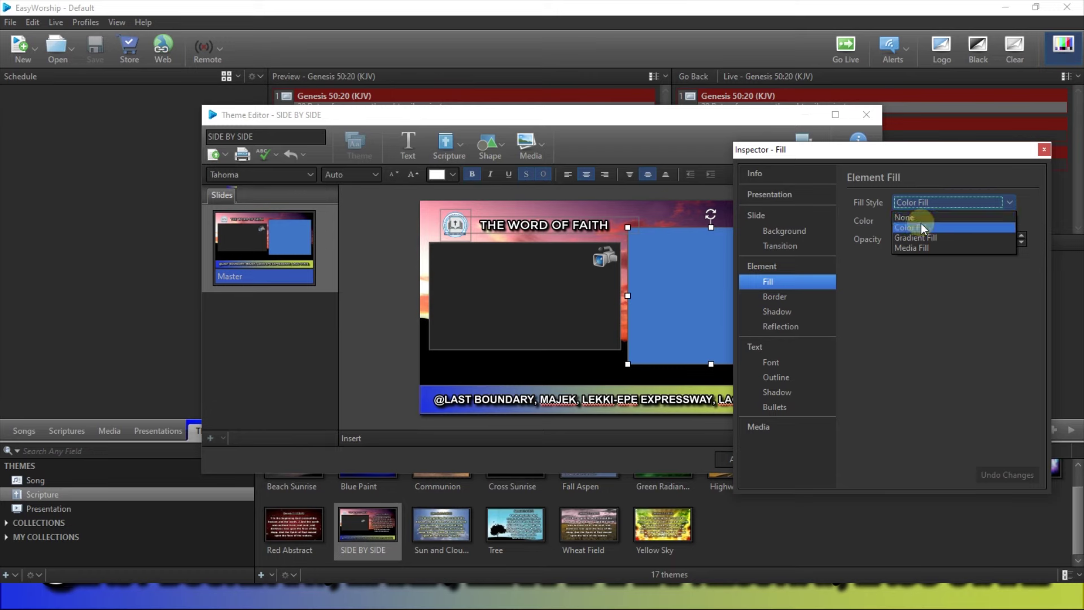
{"action": "left_click", "coordinate": [922, 218]}
Give the rectangle a yellow border of size 10 framing the verse
{"action": "left_click", "coordinate": [783, 297]}
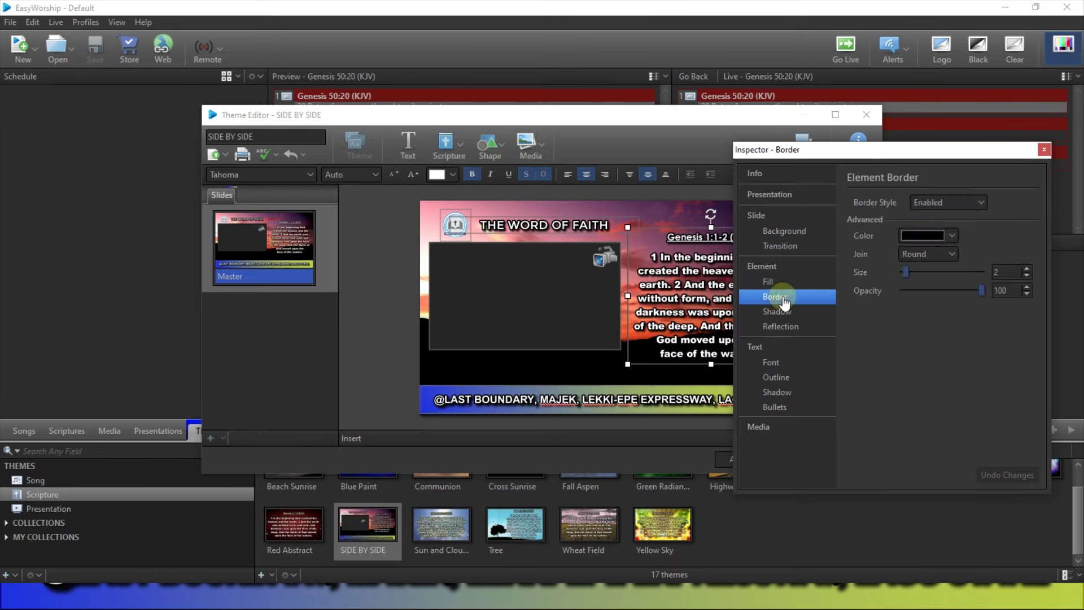
{"action": "left_click", "coordinate": [944, 200]}
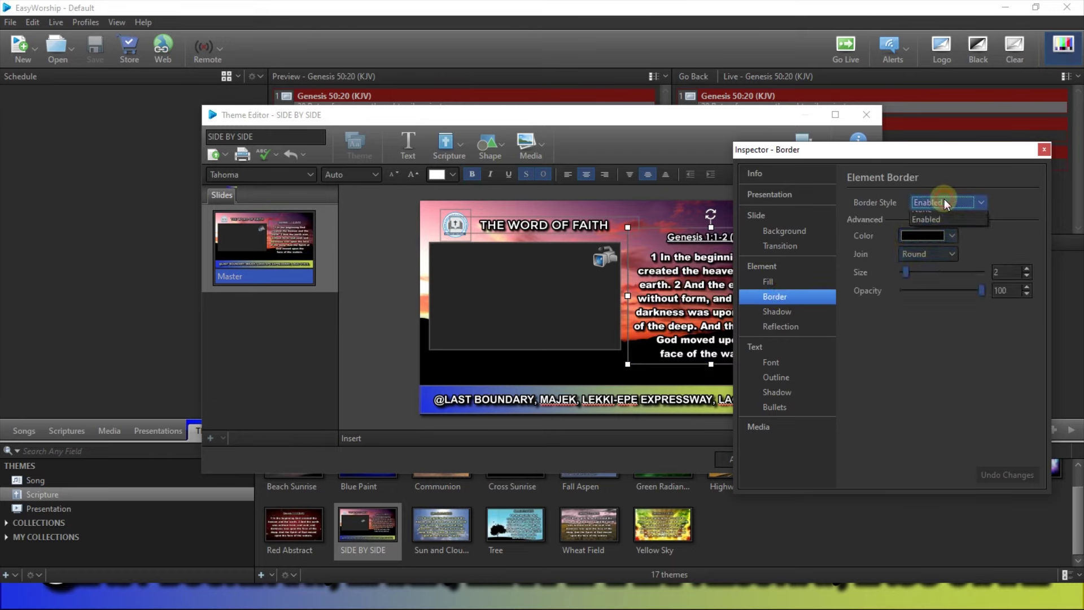
{"action": "left_click", "coordinate": [944, 201]}
{"action": "left_click_drag", "start_coordinate": [907, 271], "coordinate": [930, 270]}
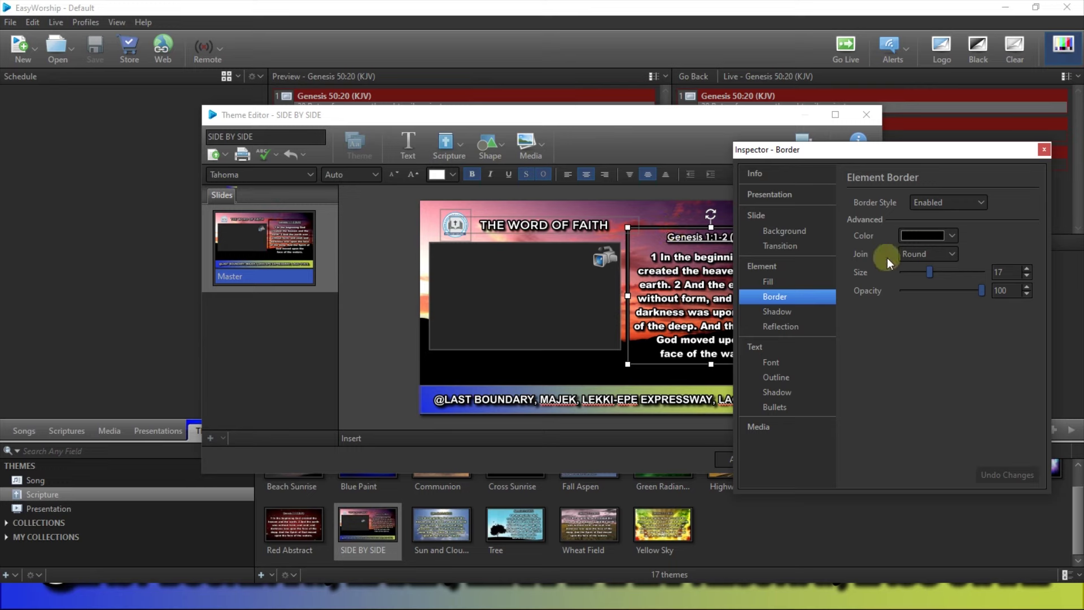
{"action": "left_click_drag", "start_coordinate": [929, 273], "coordinate": [931, 270]}
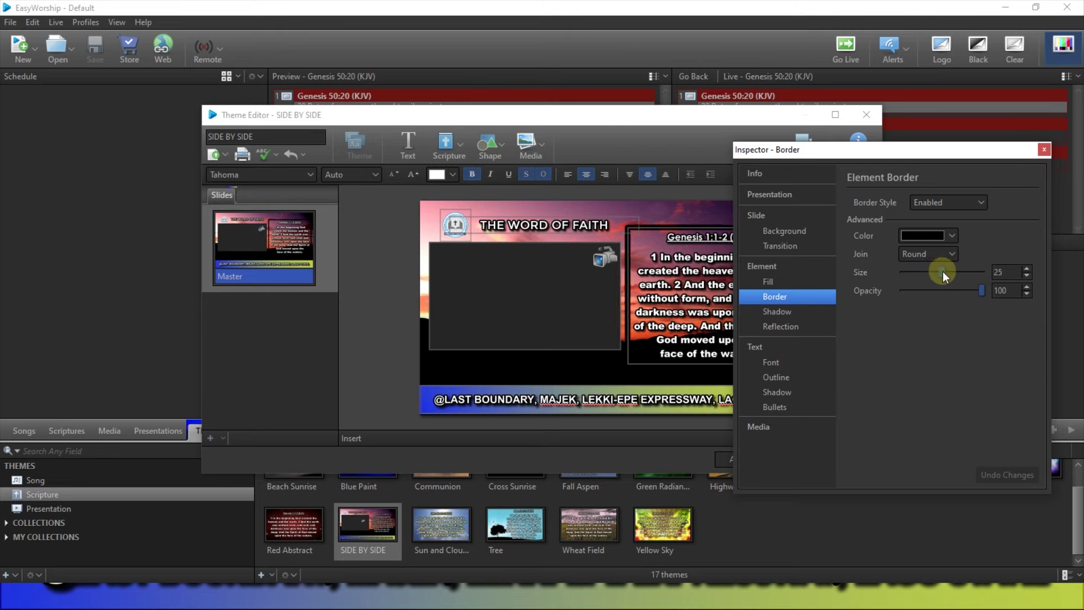
{"action": "left_click", "coordinate": [951, 235]}
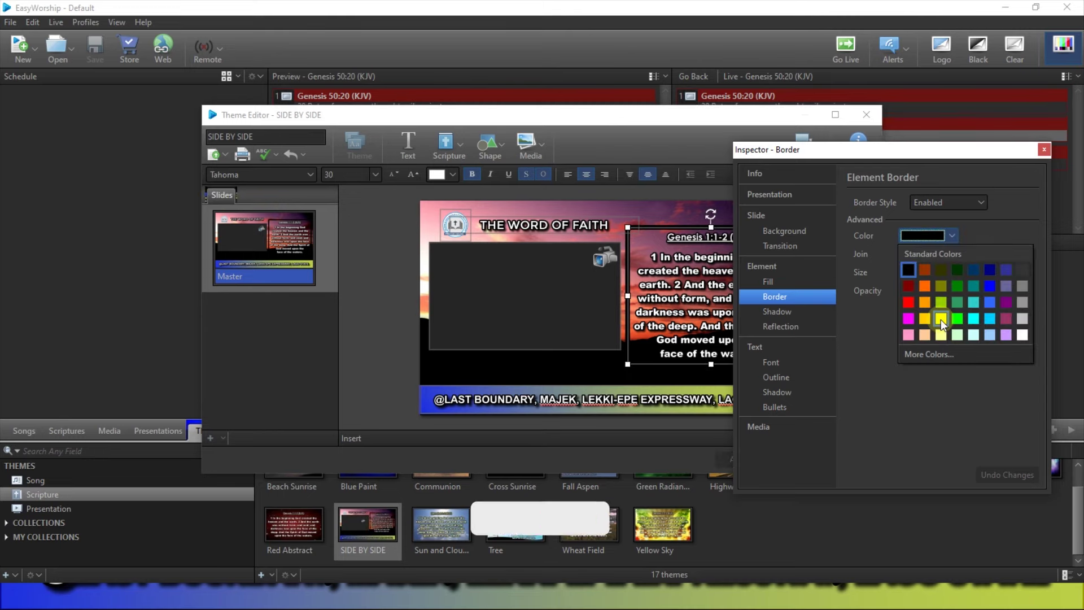
{"action": "left_click", "coordinate": [941, 320]}
{"action": "mouse_move", "coordinate": [929, 271]}
{"action": "left_mouse_down"}
{"action": "mouse_move", "coordinate": [939, 270]}
{"action": "mouse_move", "coordinate": [926, 273]}
{"action": "left_mouse_up"}
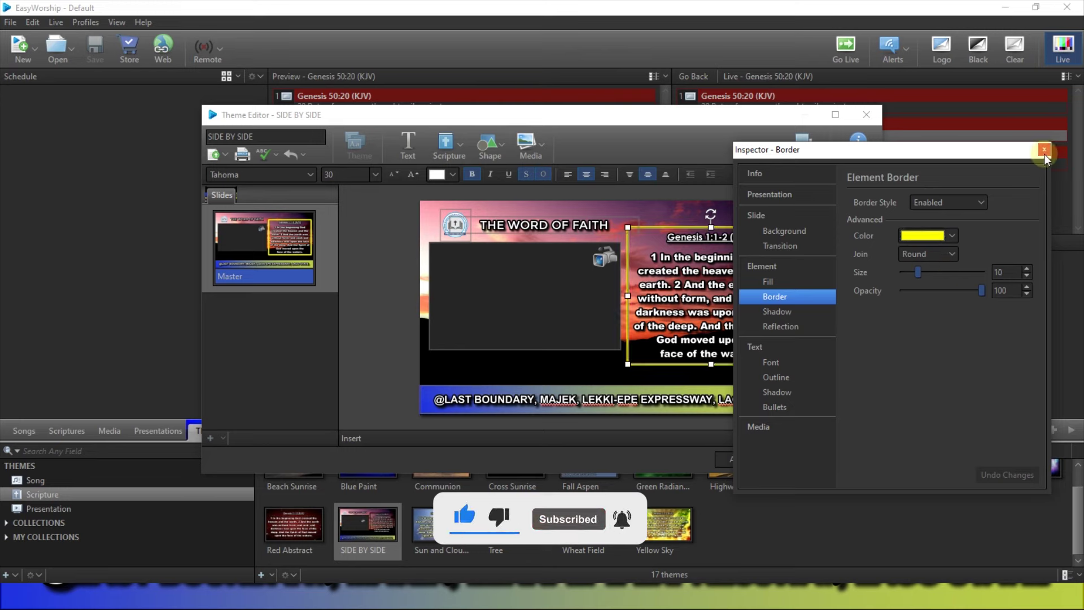
{"action": "left_click", "coordinate": [1044, 152]}
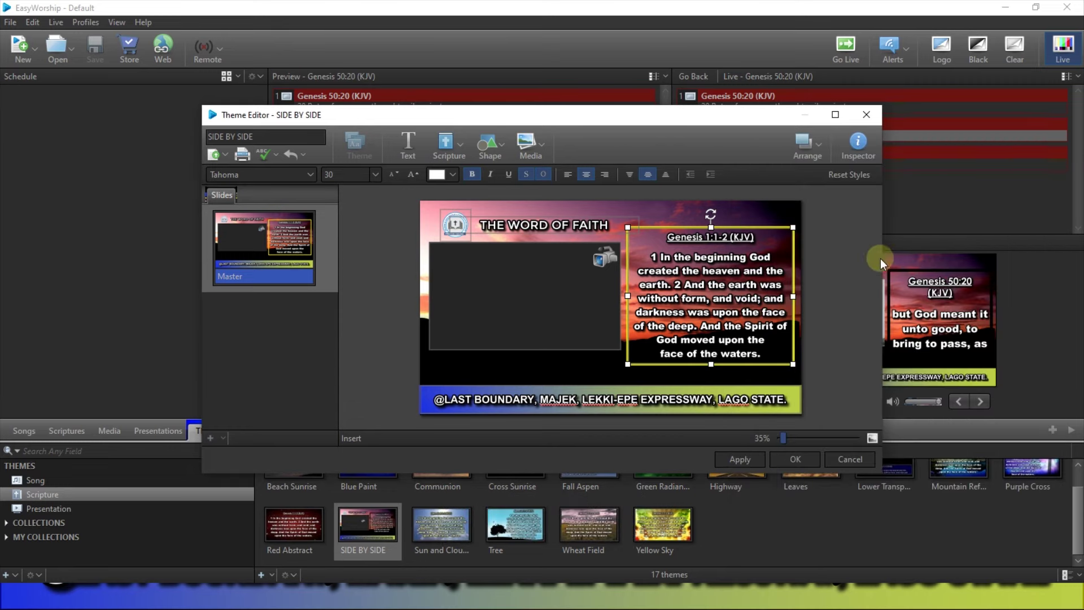
Deselect the verse box, apply the theme edits and close the Theme Editor
{"action": "left_click", "coordinate": [795, 234]}
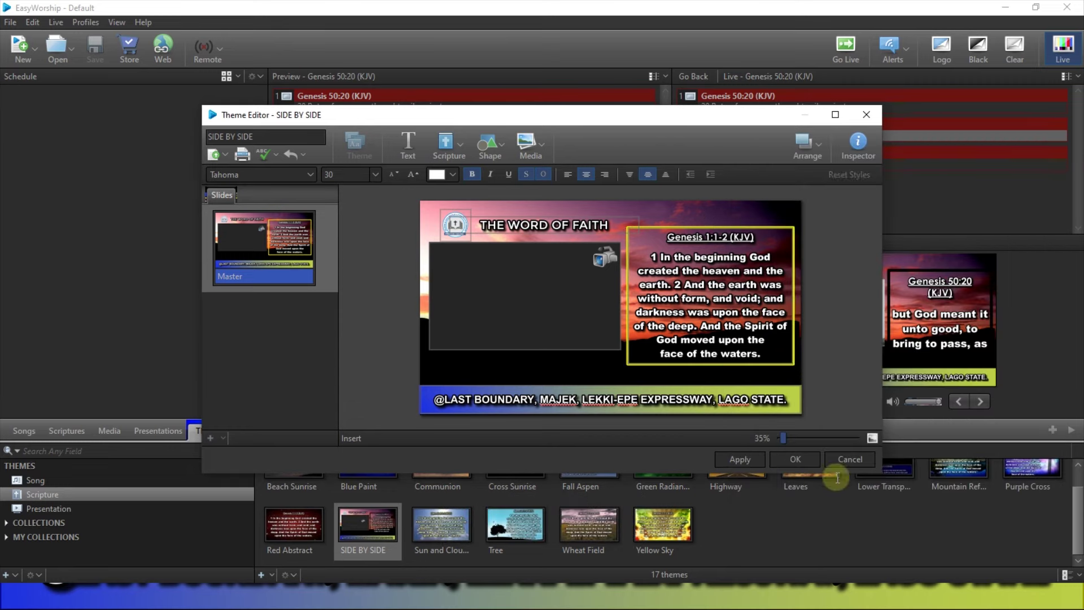
{"action": "left_click", "coordinate": [737, 460]}
{"action": "left_click", "coordinate": [788, 462]}
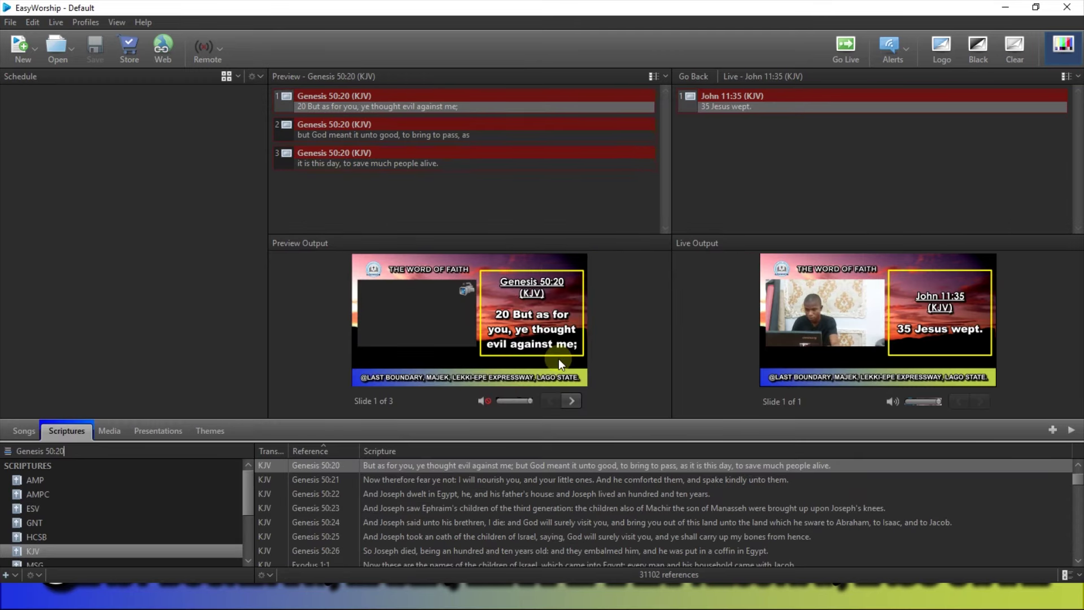
Send Genesis 50:20 slides 1, 2 and 3 live in turn
{"action": "double_click", "coordinate": [335, 106]}
{"action": "double_click", "coordinate": [385, 130]}
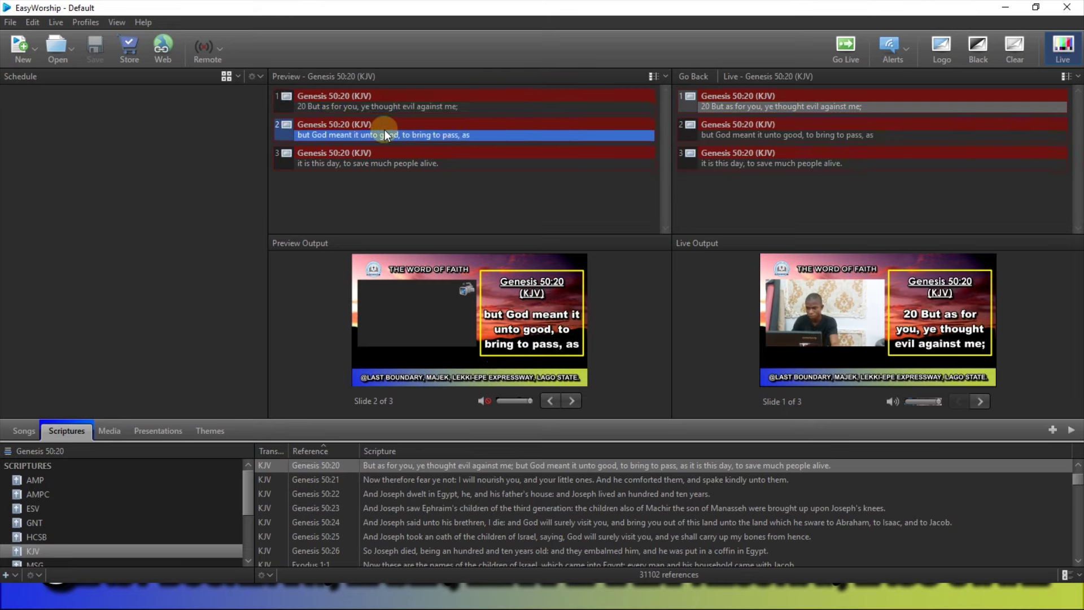
{"action": "double_click", "coordinate": [393, 164]}
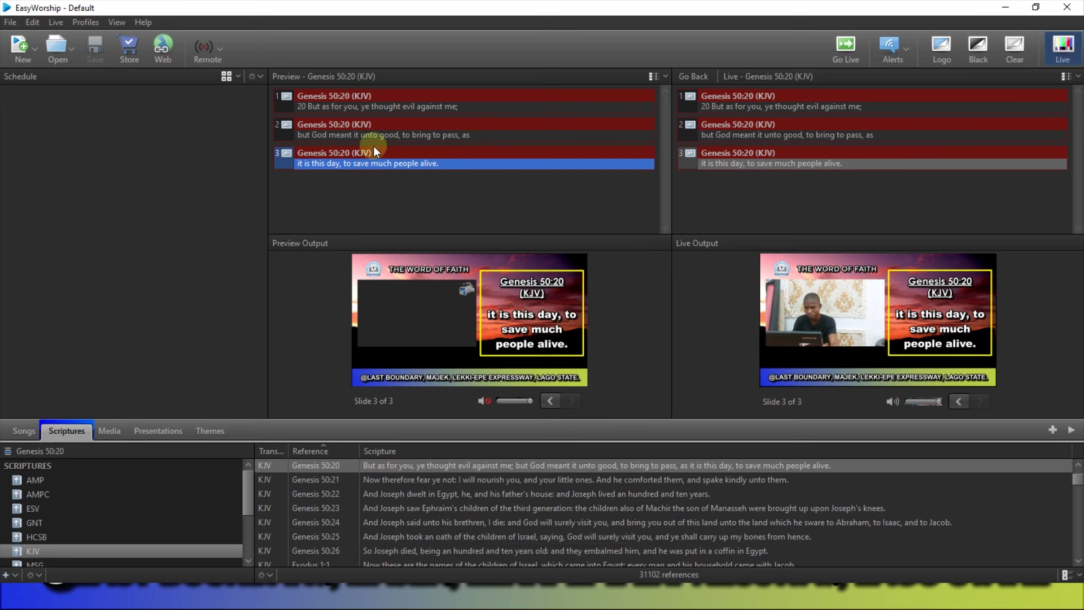
Look up John 11:35, "Jesus wept," and send it live
{"action": "left_click", "coordinate": [41, 450]}
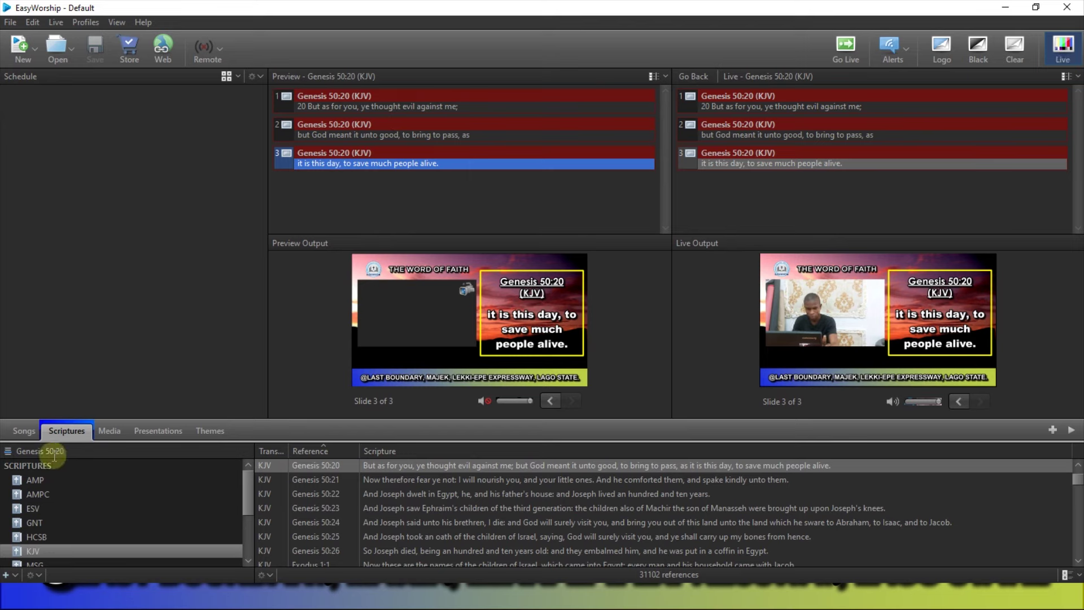
{"action": "type", "text": "John 1:1"}
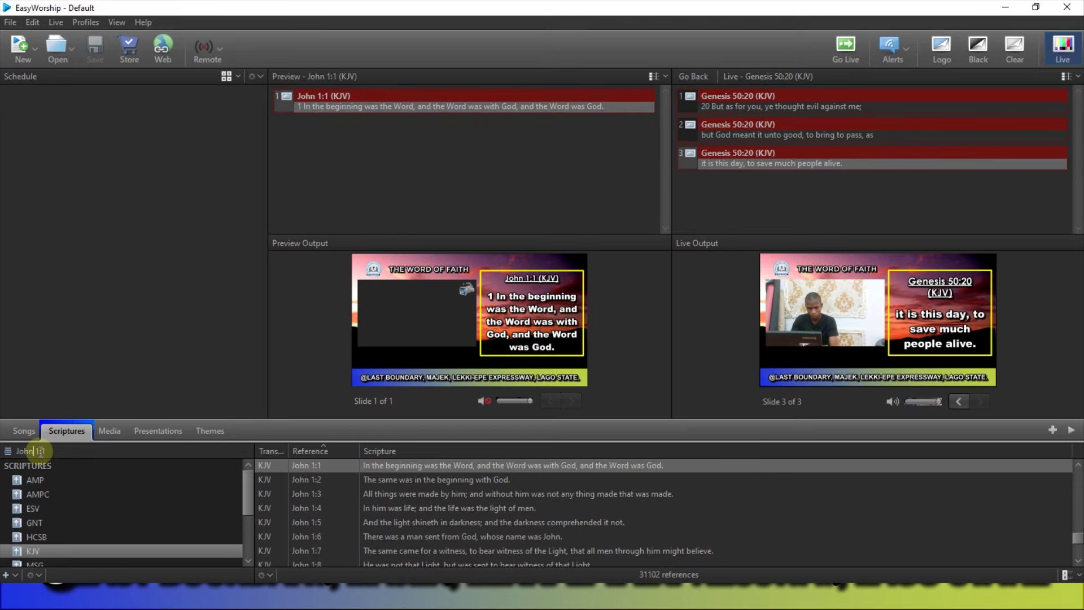
{"action": "left_click", "coordinate": [40, 451]}
{"action": "type", "text": "1"}
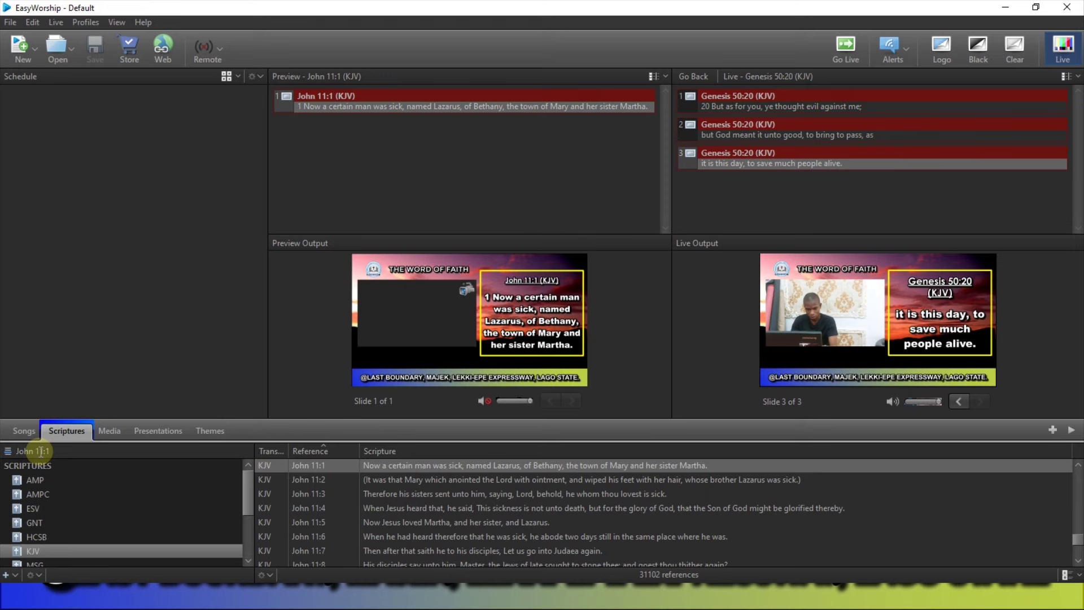
{"action": "key", "text": "BackSpace"}
{"action": "type", "text": "35"}
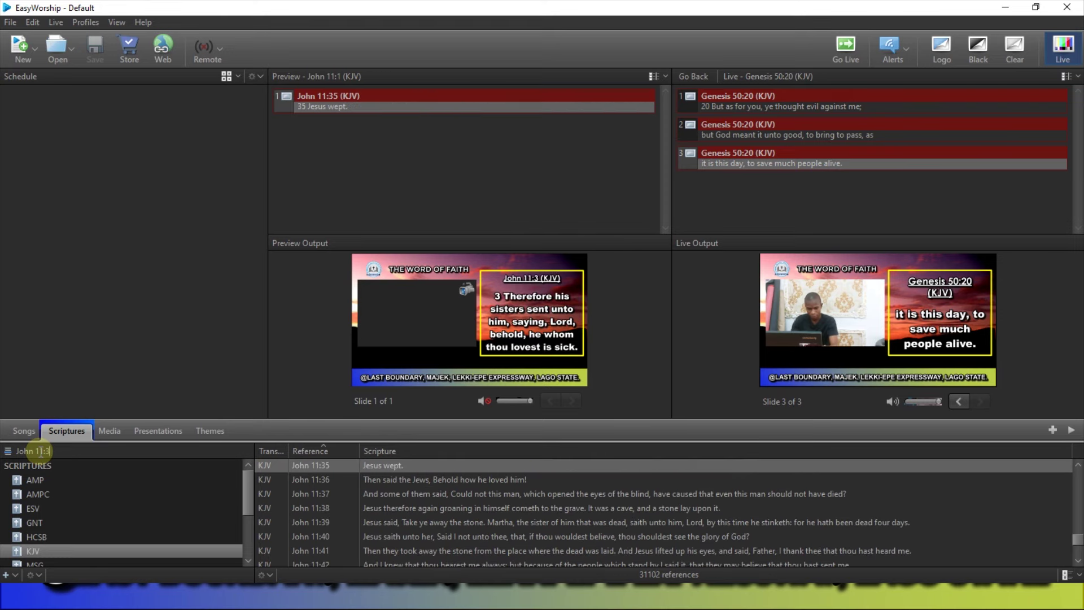
{"action": "key", "text": "Return"}
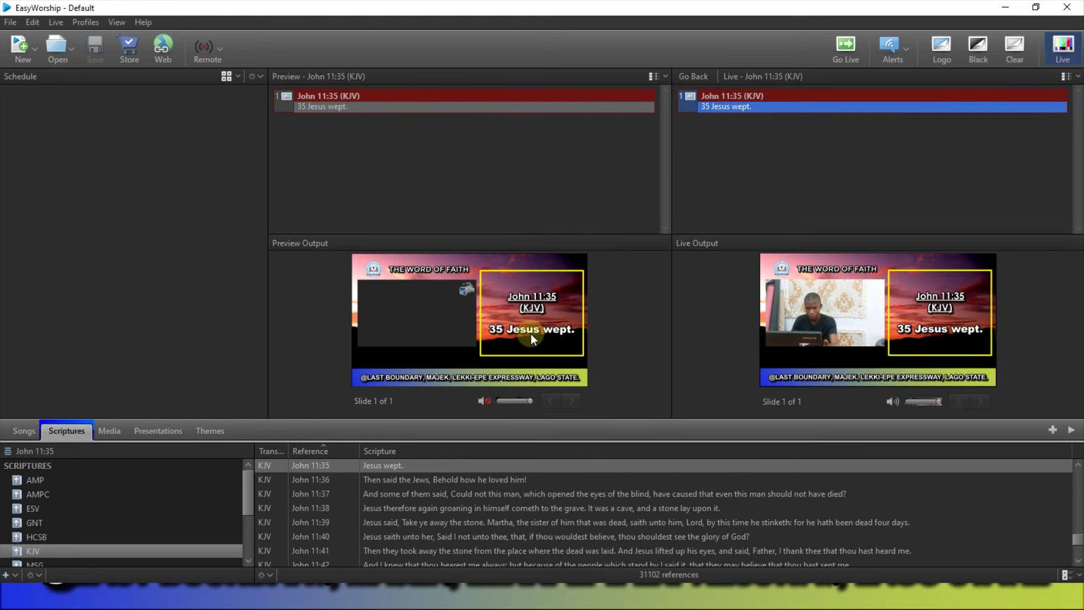